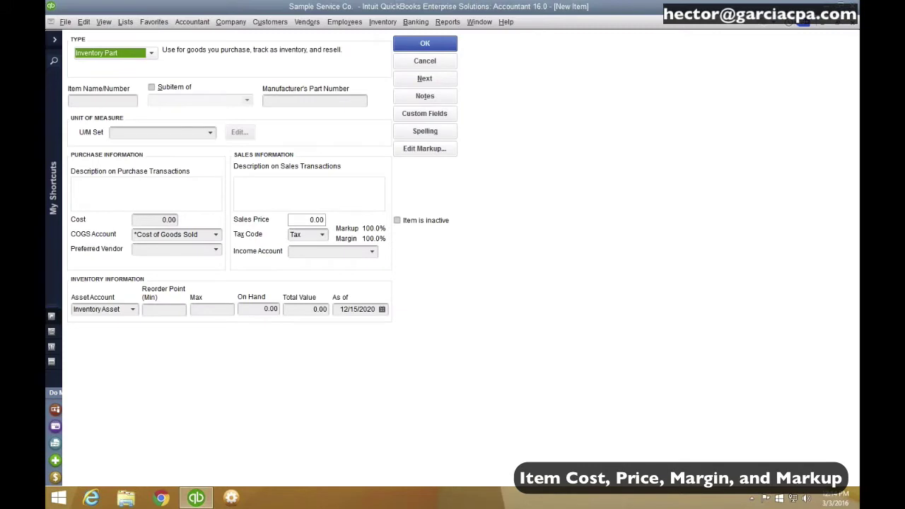
Step: Name the new inventory part HASS AVOCADO and give it a 0.50 cost, auto-filling a 0.55 sales price
left_click(99, 100)
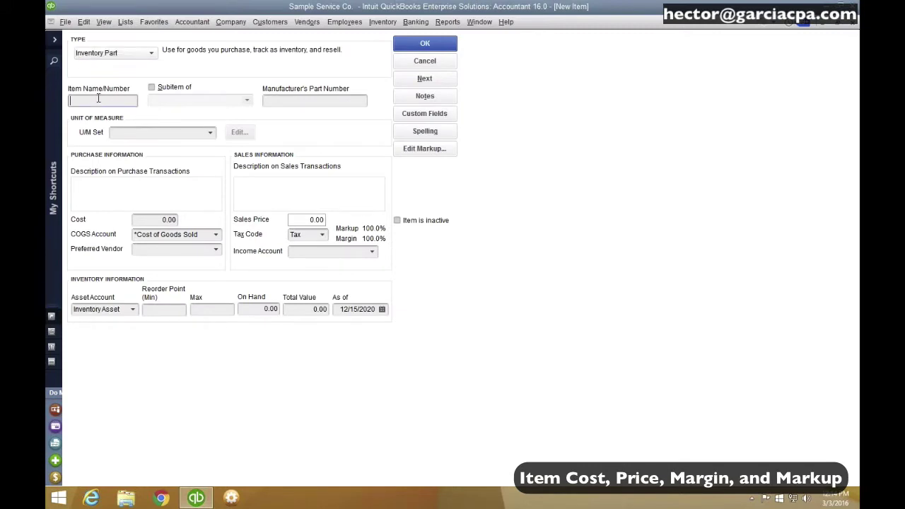
type("HASS AVOCADO")
left_click(107, 197)
left_click(130, 100)
left_click(165, 220)
left_click(173, 219)
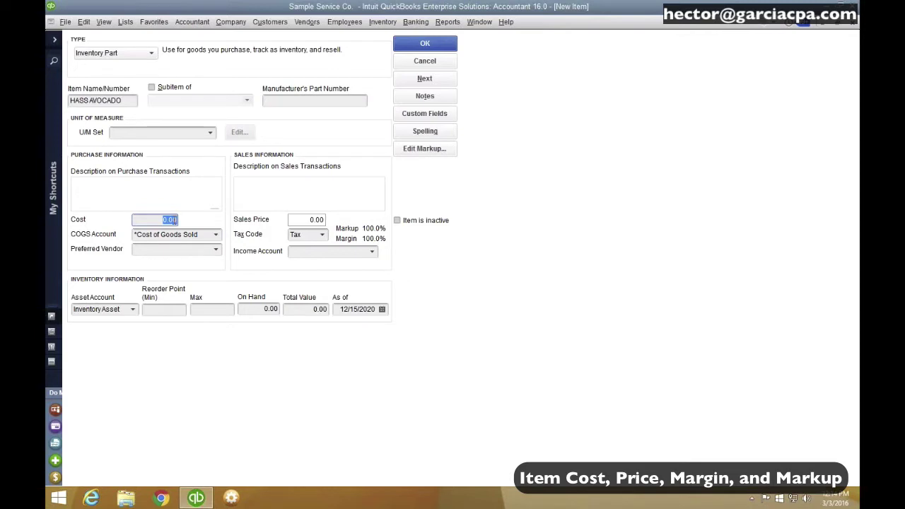
type(".50")
key("Tab")
left_click(304, 219)
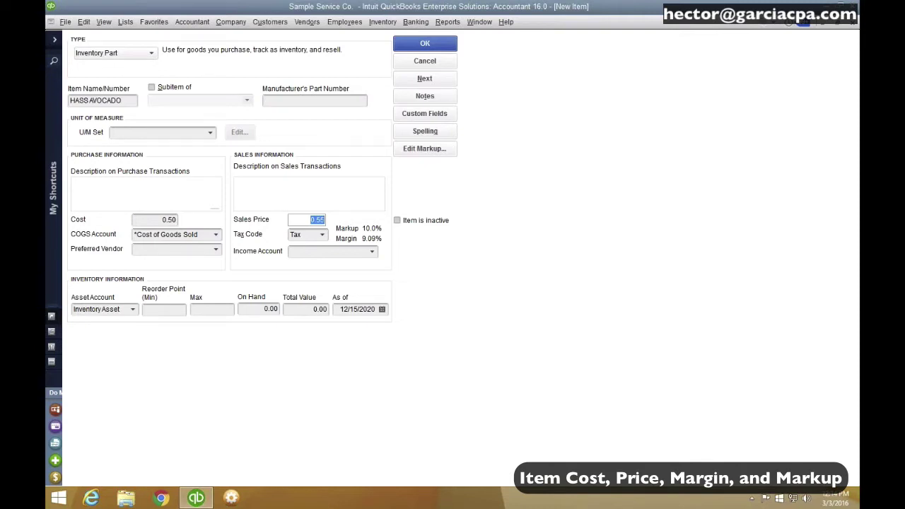
Step: Launch Excel 2013 from the Start menu and create a blank workbook
left_click(59, 498)
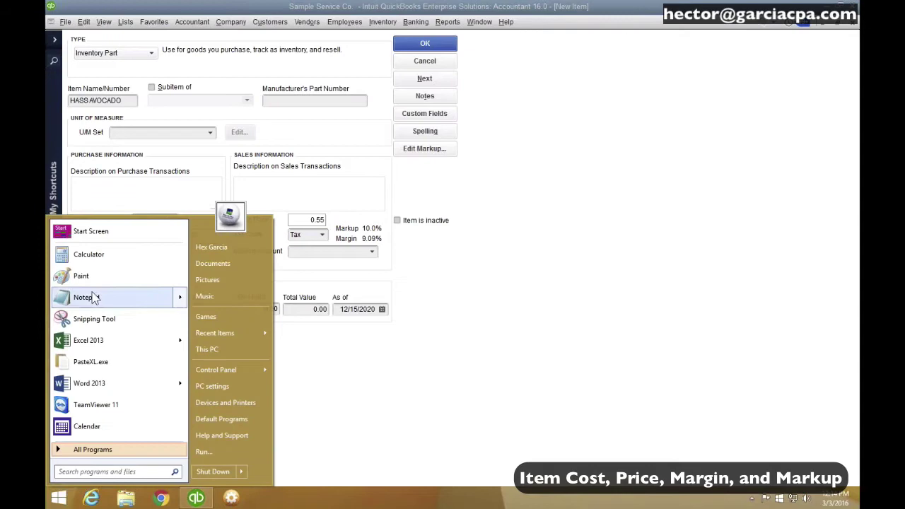
left_click(99, 345)
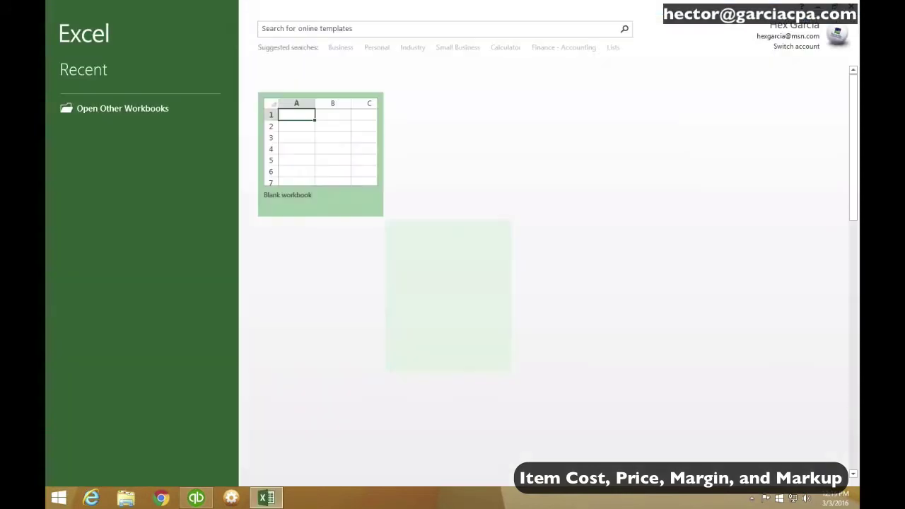
left_click(288, 128)
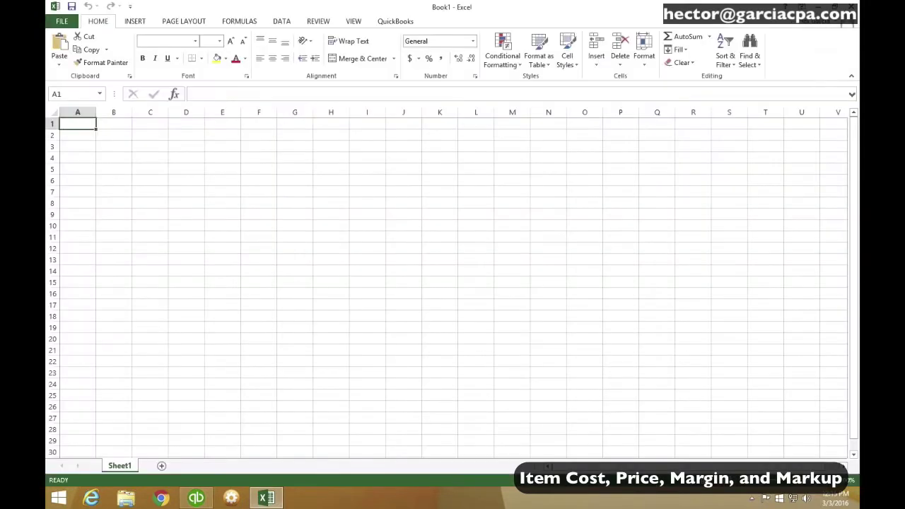
left_click(291, 125)
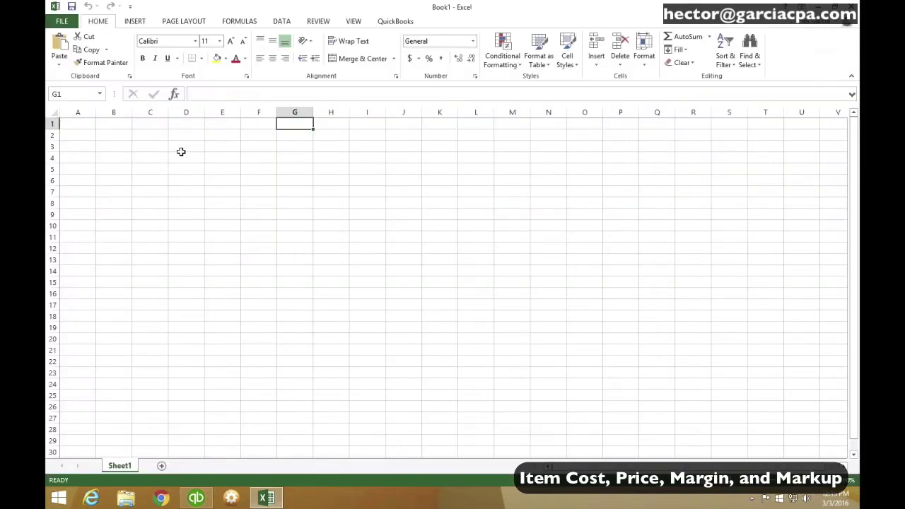
Step: Set the sheet zoom to 200%
left_click(283, 22)
left_click(344, 22)
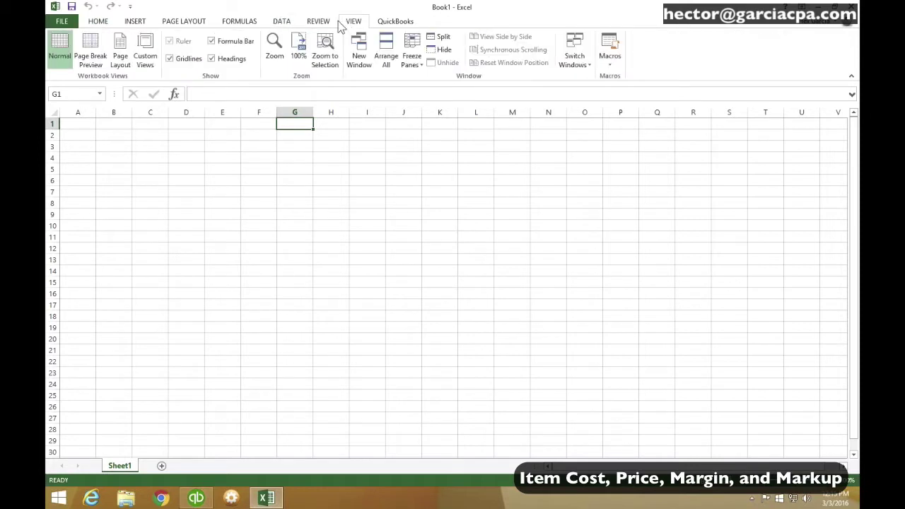
left_click(276, 48)
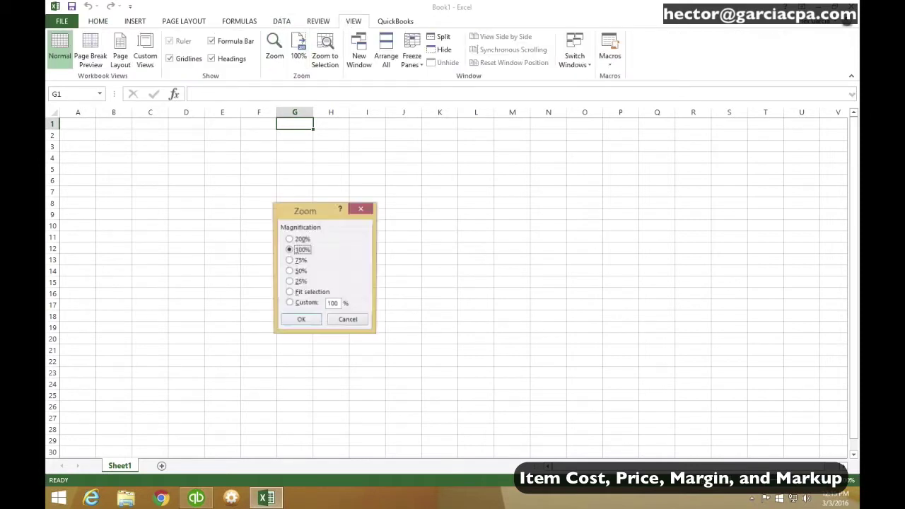
left_click(296, 239)
left_click(300, 321)
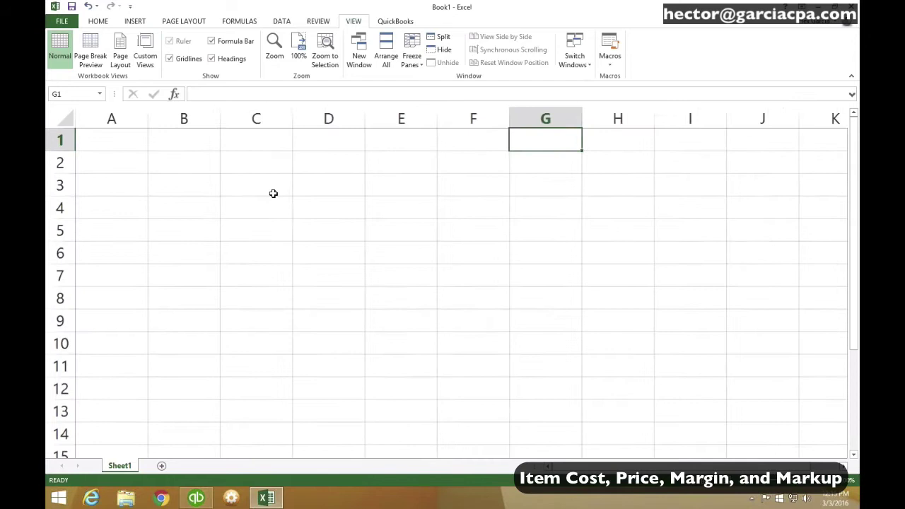
Step: Enter COST 0.50 in C2:D2 and MARGIN 0.25 in C3:D3
left_click(250, 163)
type("COST")
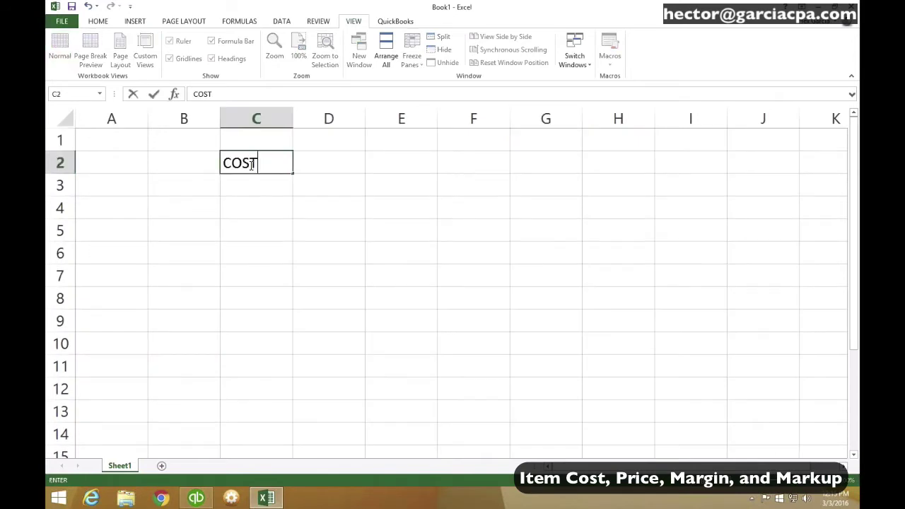
key("Tab")
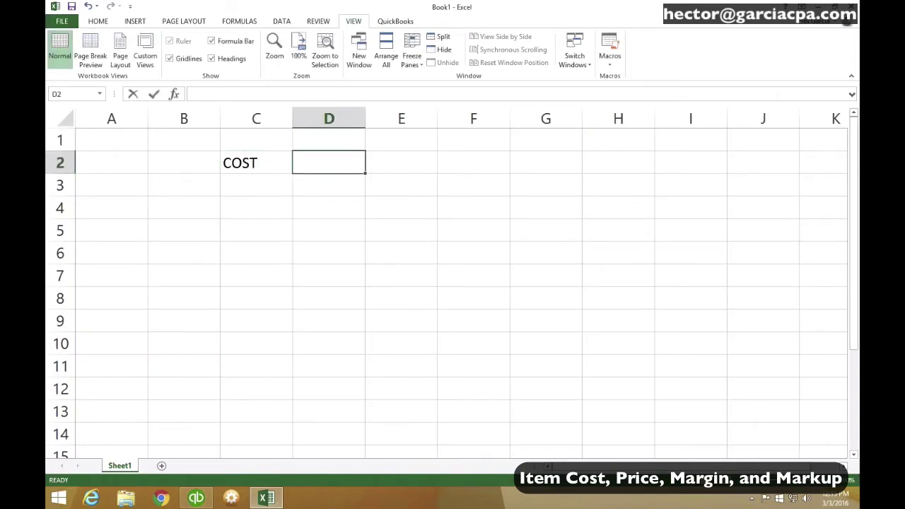
type(".50")
key("Return")
left_click(256, 185)
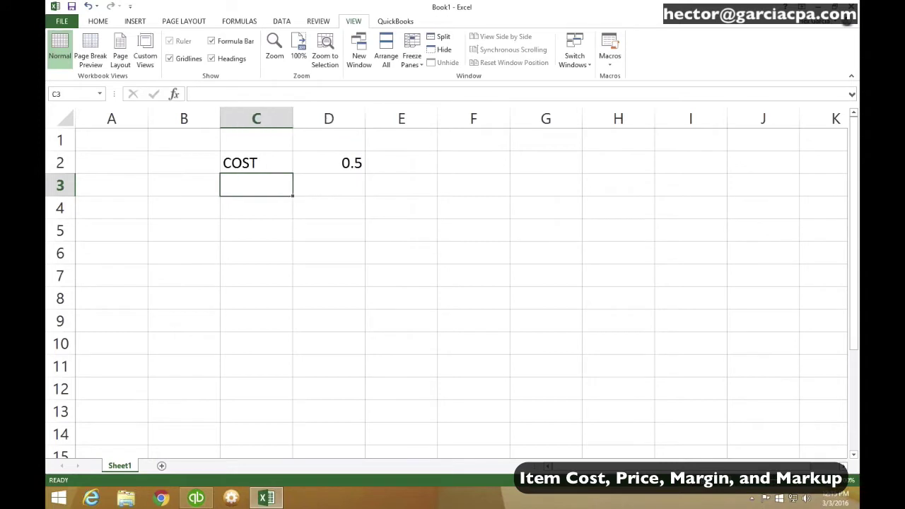
type("MA")
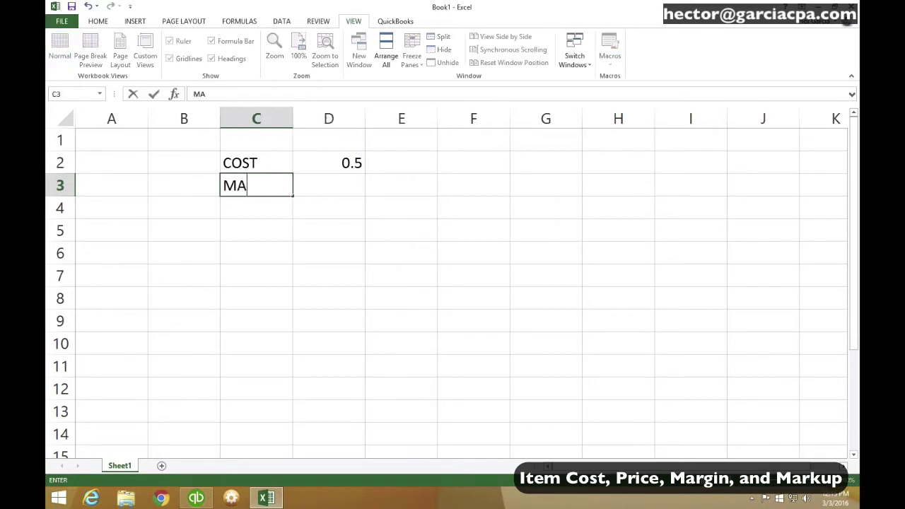
type("RGIN")
left_click(329, 184)
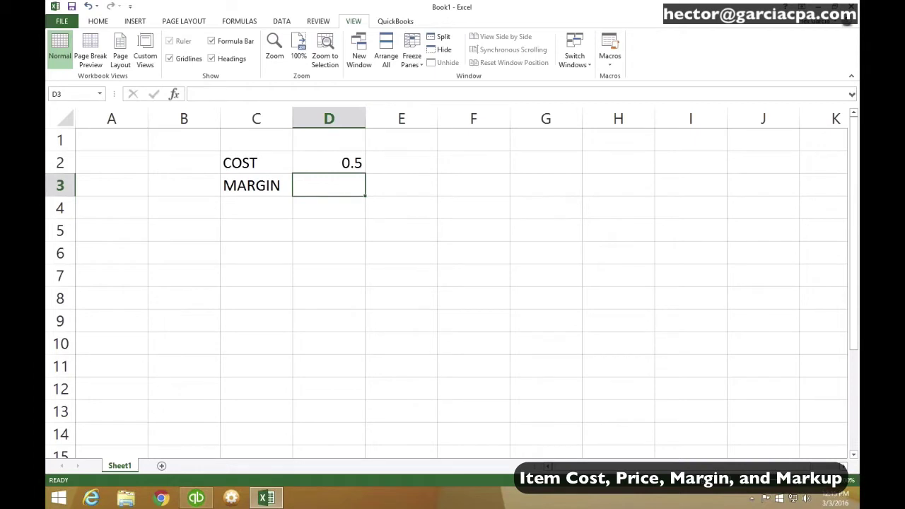
type(".25")
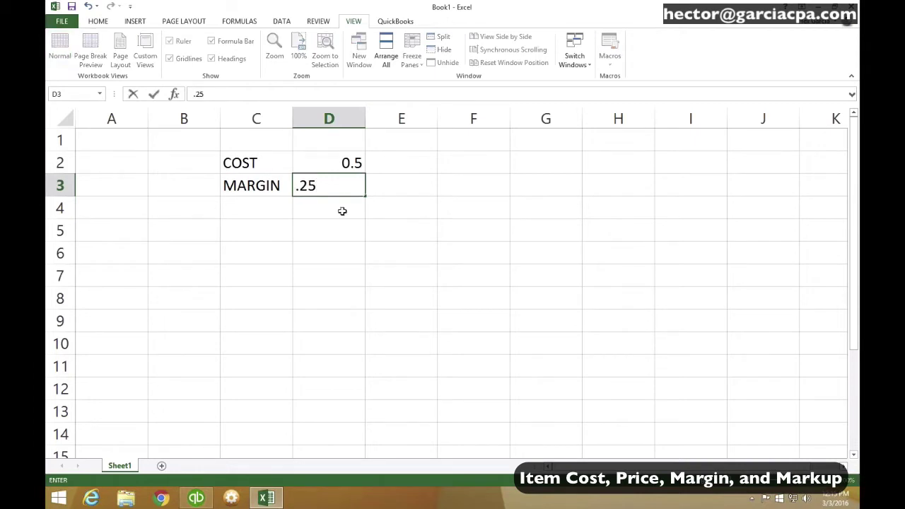
left_click(344, 229)
Step: Add a Sales Price label in C4 with =SUM(D2:D3) in D4, giving 0.75
left_click(278, 205)
type("Sales")
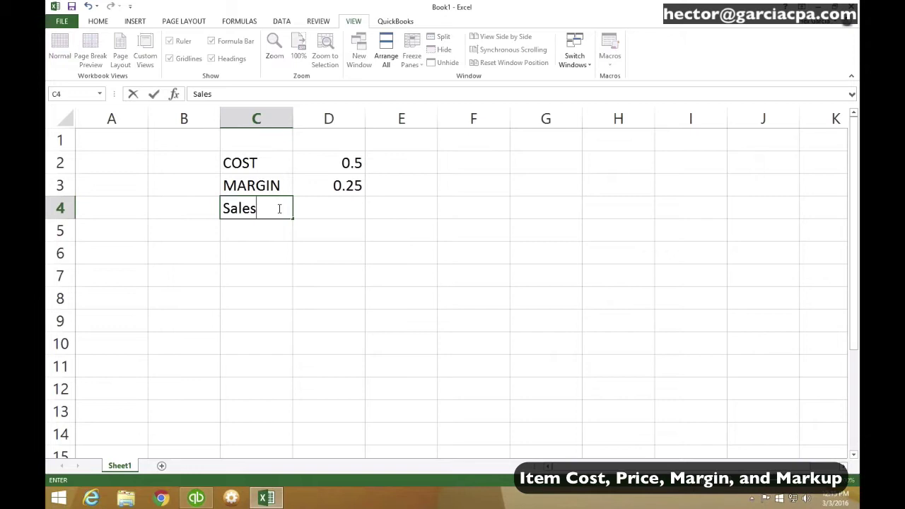
type(" Price")
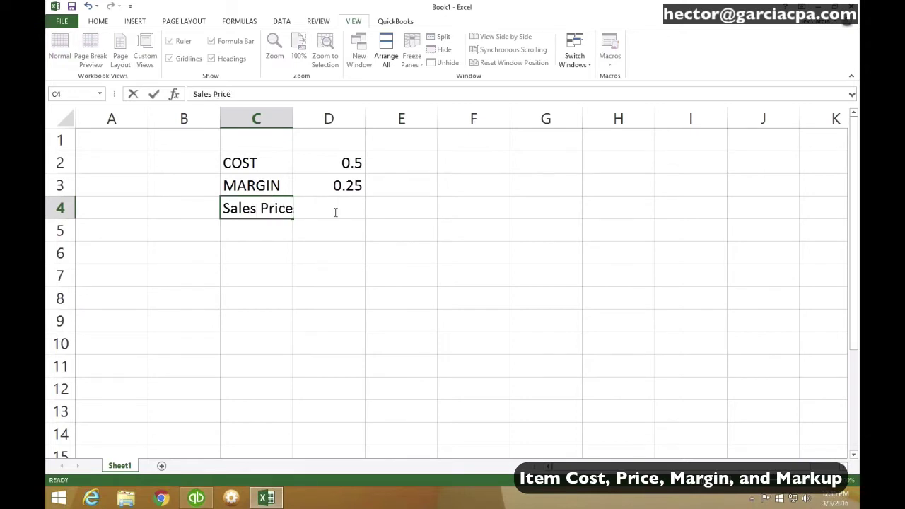
key("Tab")
type("=su")
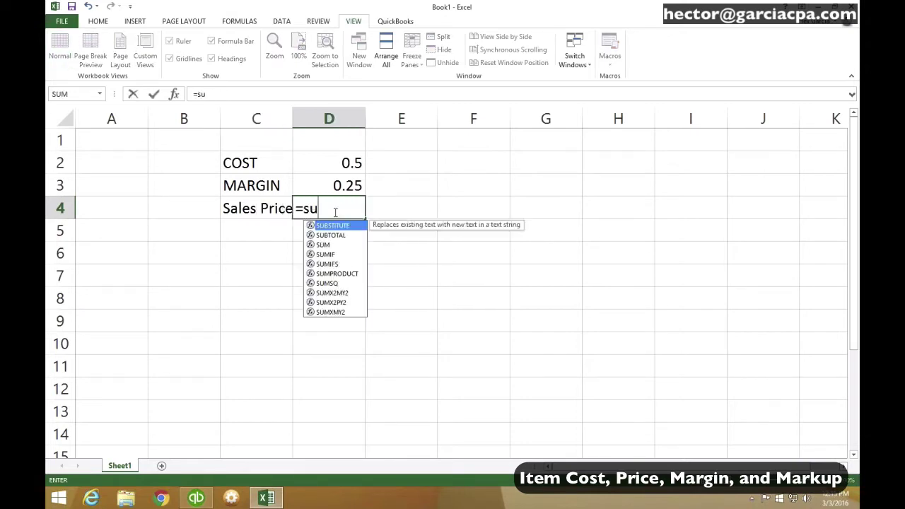
type("m(")
left_click_drag(337, 178, 344, 162)
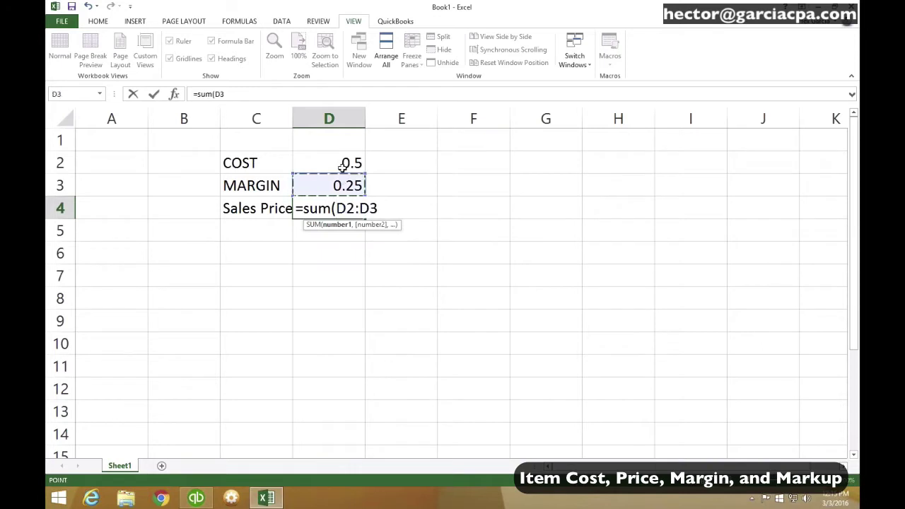
key("Return")
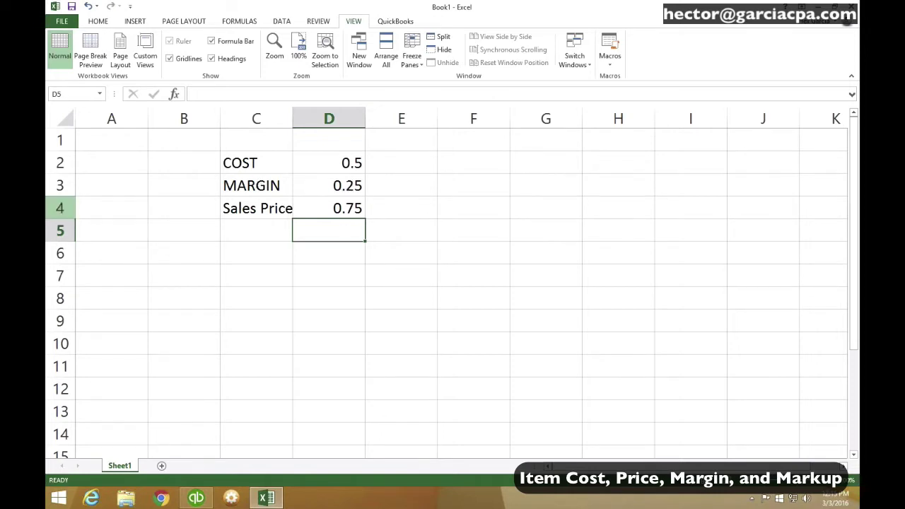
Step: Insert a blank row above Sales Price and label it Markup in C4
left_click(60, 208)
right_click(62, 208)
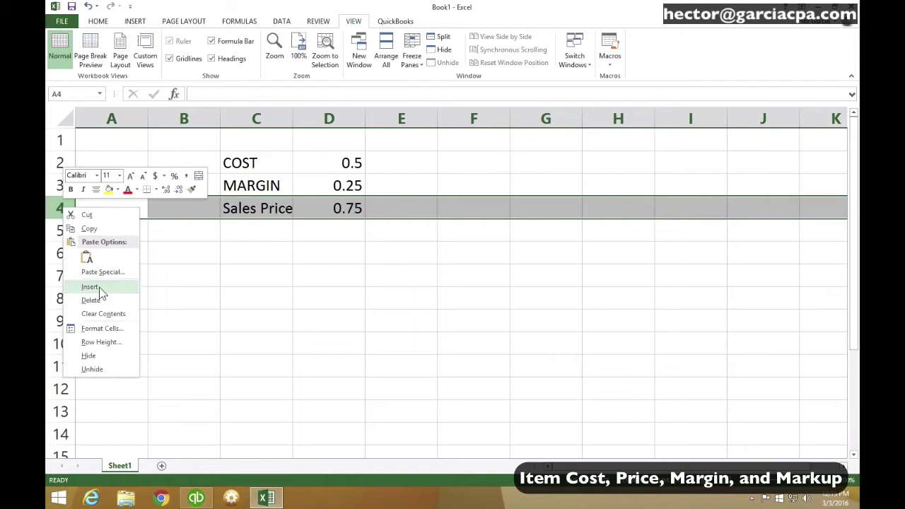
left_click(103, 289)
left_click(303, 290)
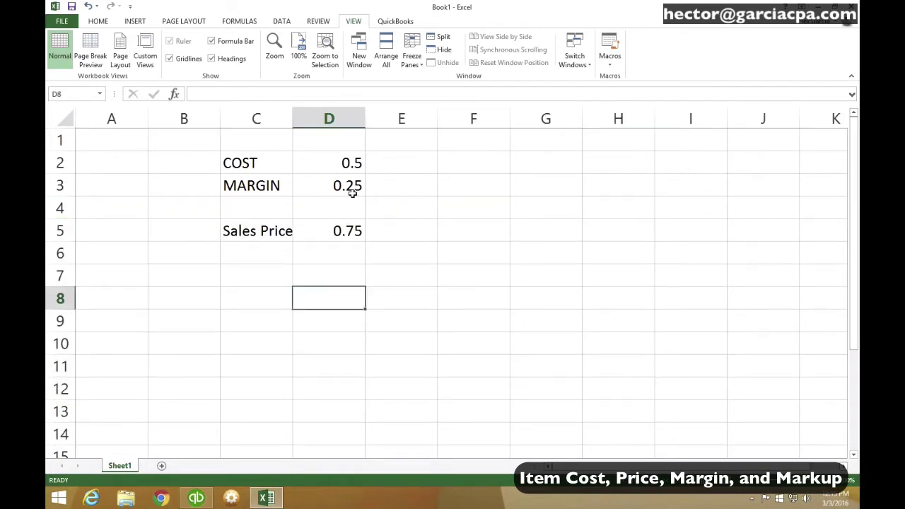
left_click(270, 200)
type("Markup")
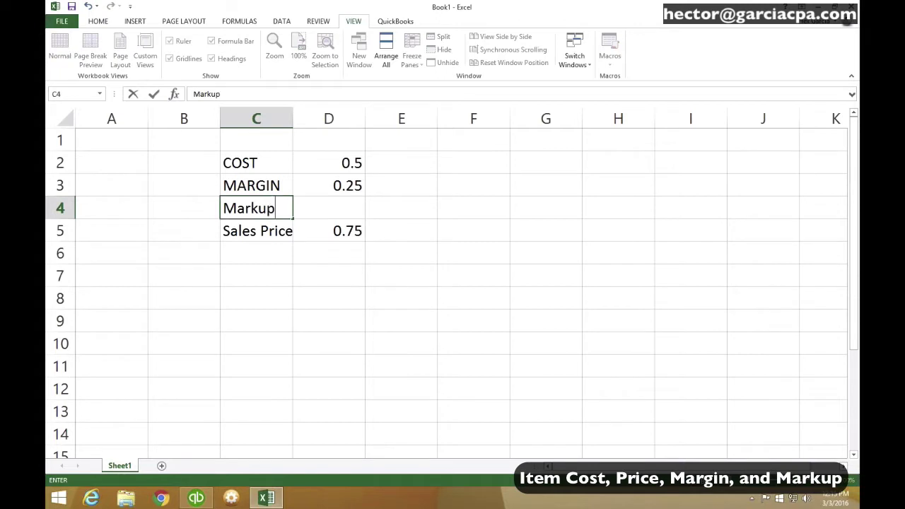
left_click(400, 253)
Step: Narrow column E and enter the margin formula =D3/D5 in F3
left_click(410, 183)
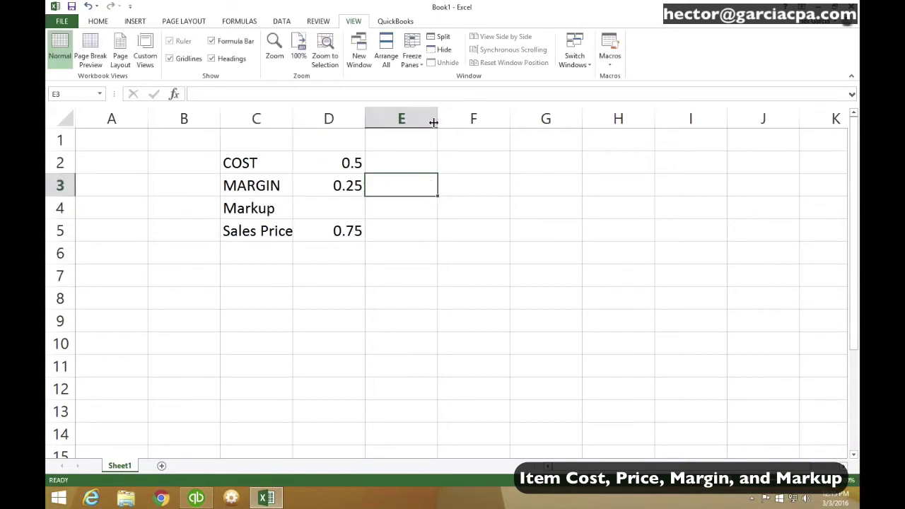
left_click_drag(433, 122, 396, 122)
left_click(424, 182)
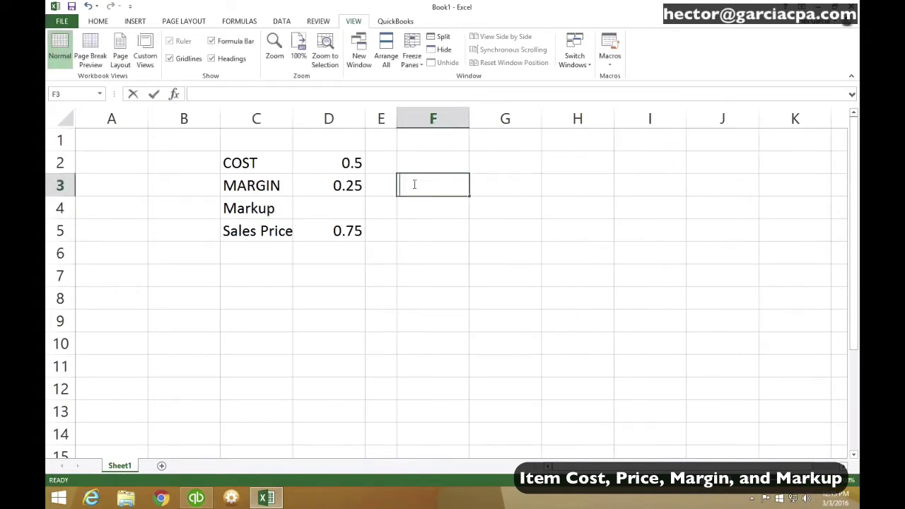
type("=")
left_click(315, 185)
type("/")
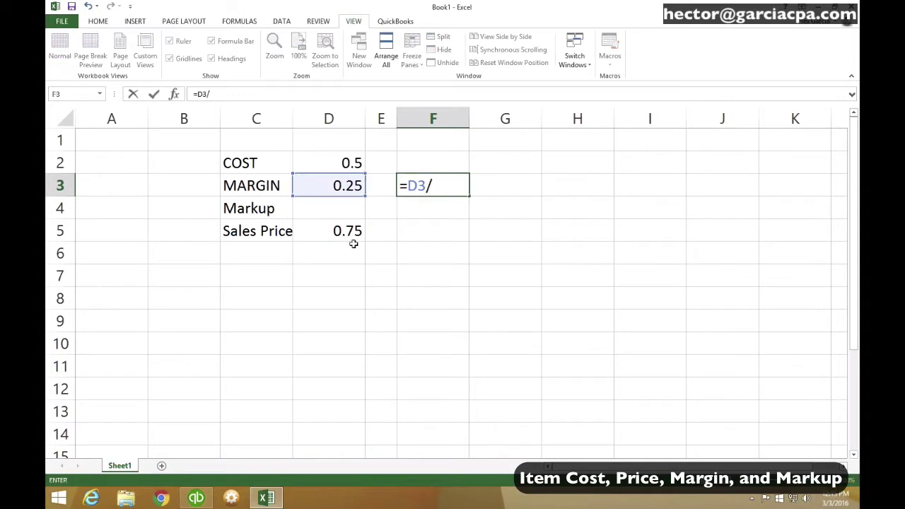
left_click(348, 232)
key("ctrl+Return")
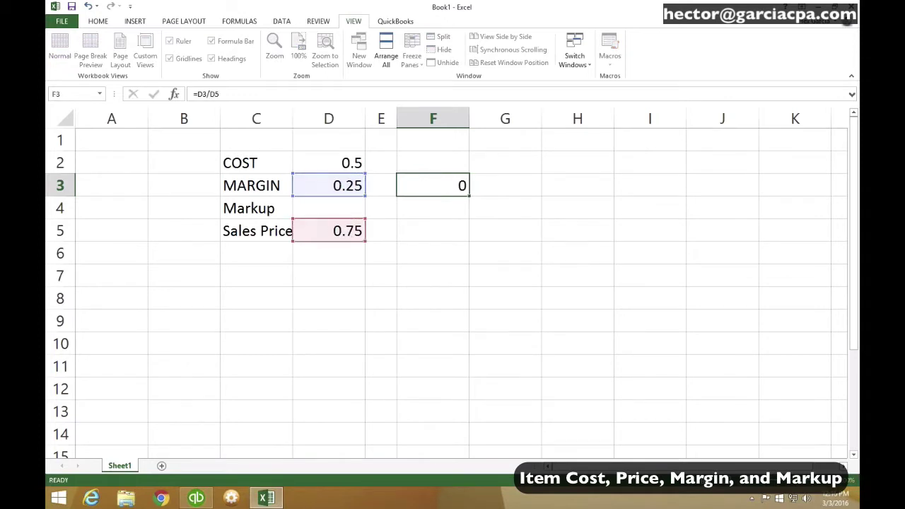
key("Return")
left_click(441, 179)
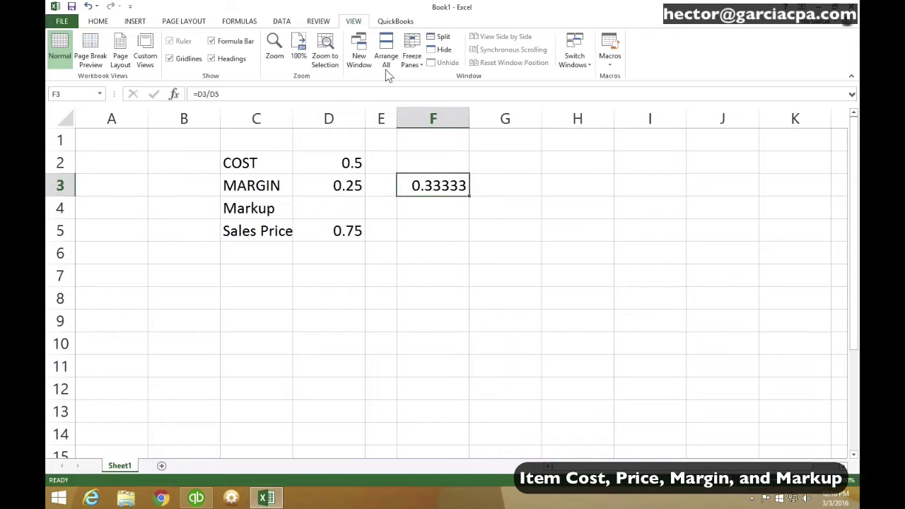
Step: Enter the markup formula =D3/D2 in F4
left_click(438, 210)
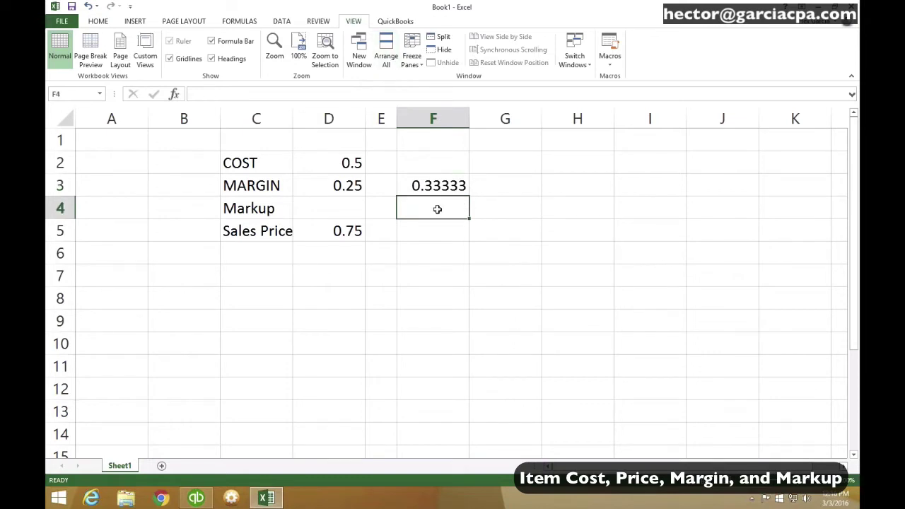
type("=")
left_click(338, 182)
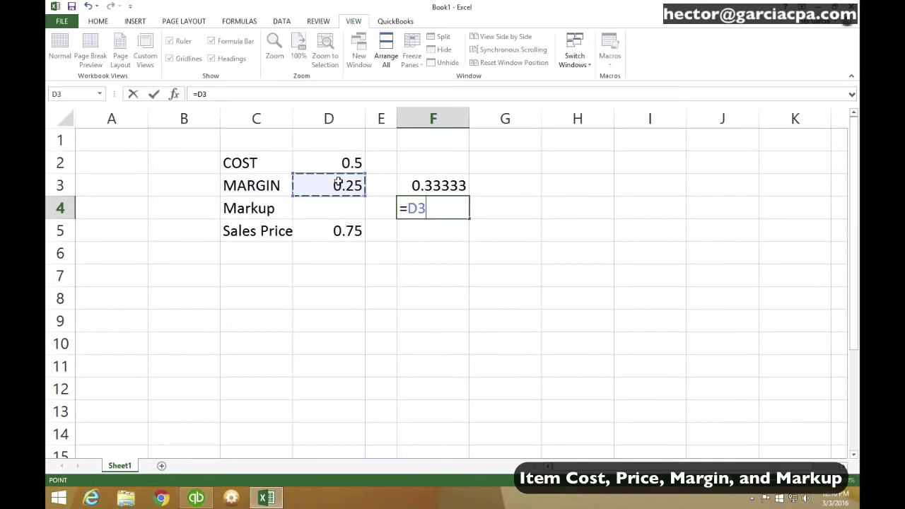
type("/")
left_click(330, 157)
key("Return")
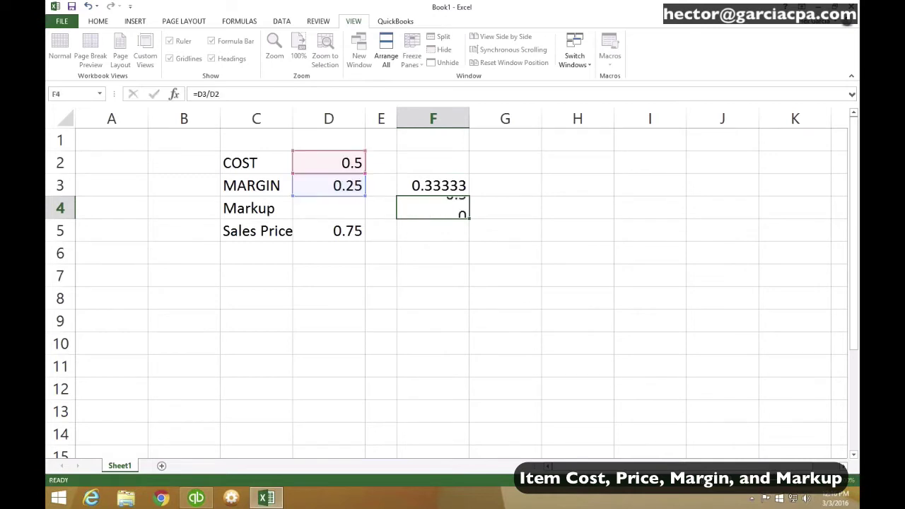
Step: Format F3:F4 as bold percentages showing 33% and 50%
left_click_drag(438, 201, 441, 177)
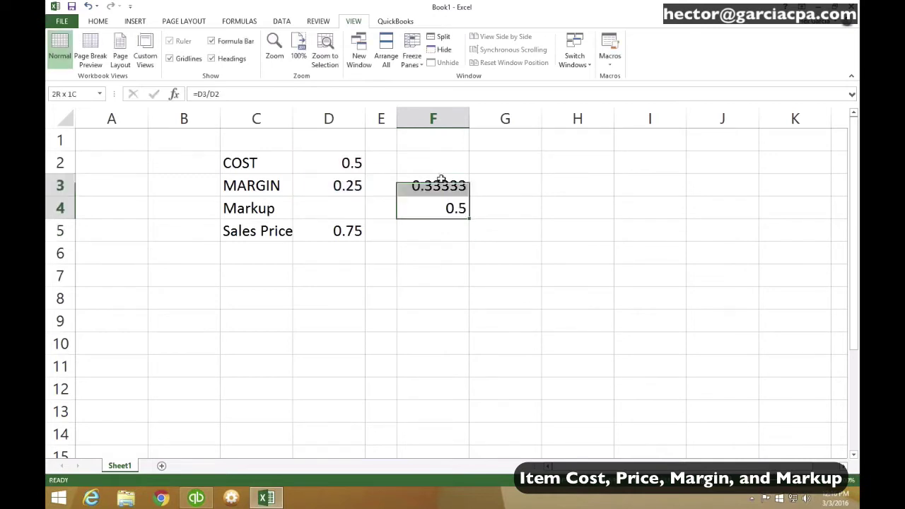
left_click(98, 21)
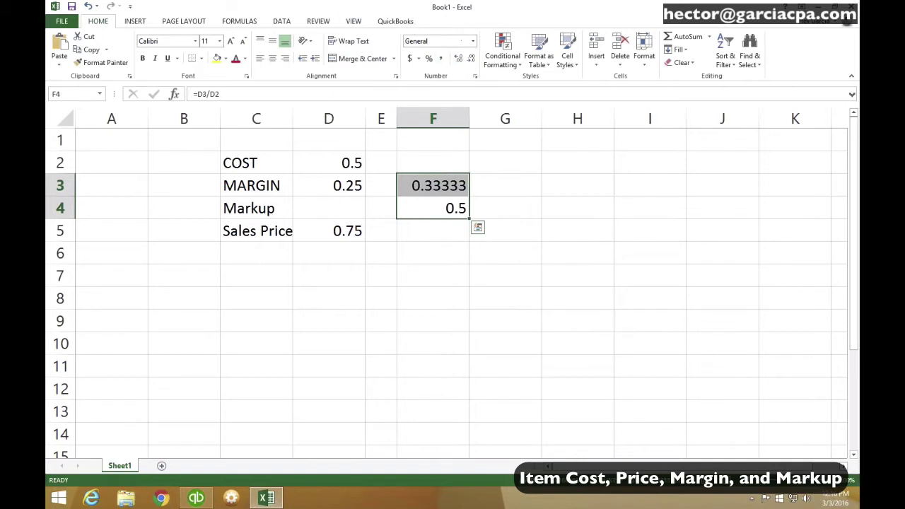
left_click(428, 58)
left_click(505, 253)
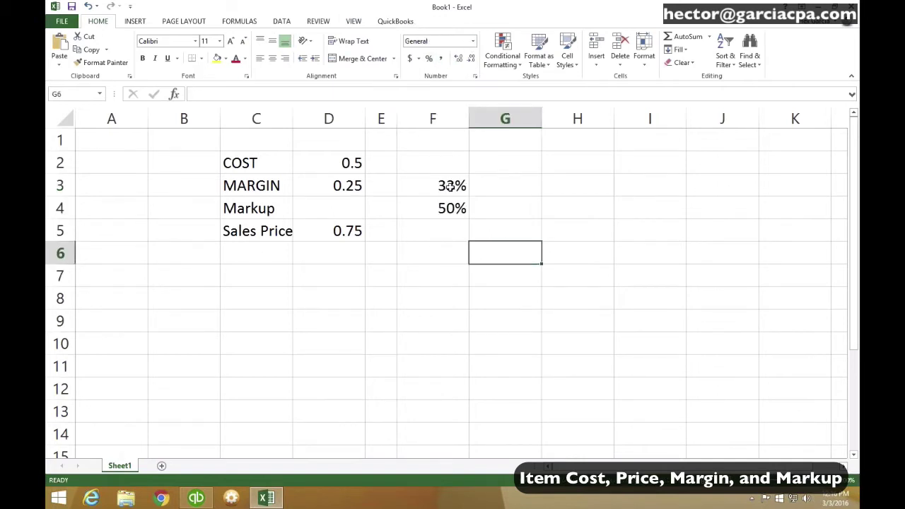
left_click_drag(445, 185, 444, 208)
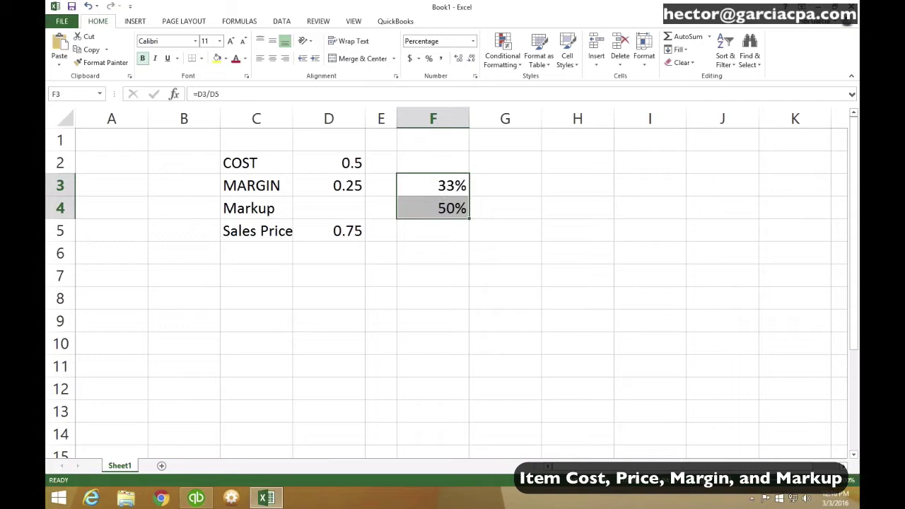
left_click(142, 58)
left_click(478, 316)
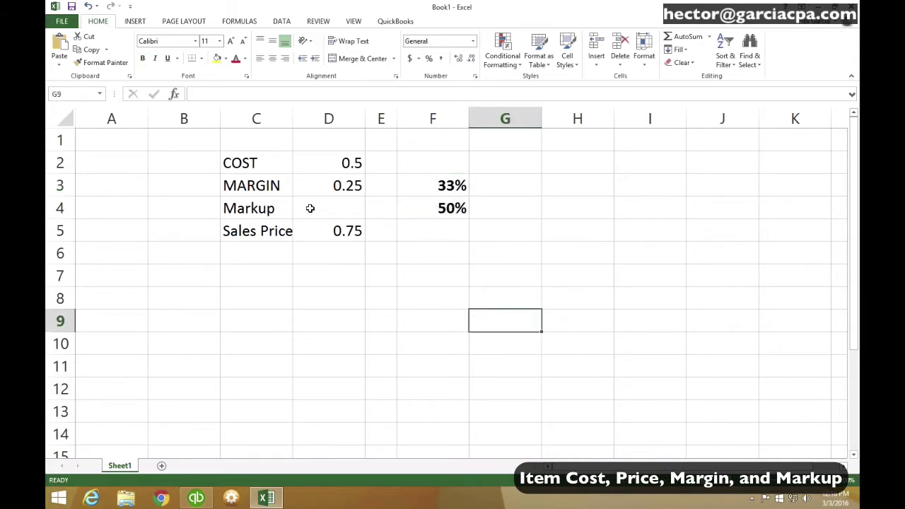
left_click(444, 186)
left_click(436, 214)
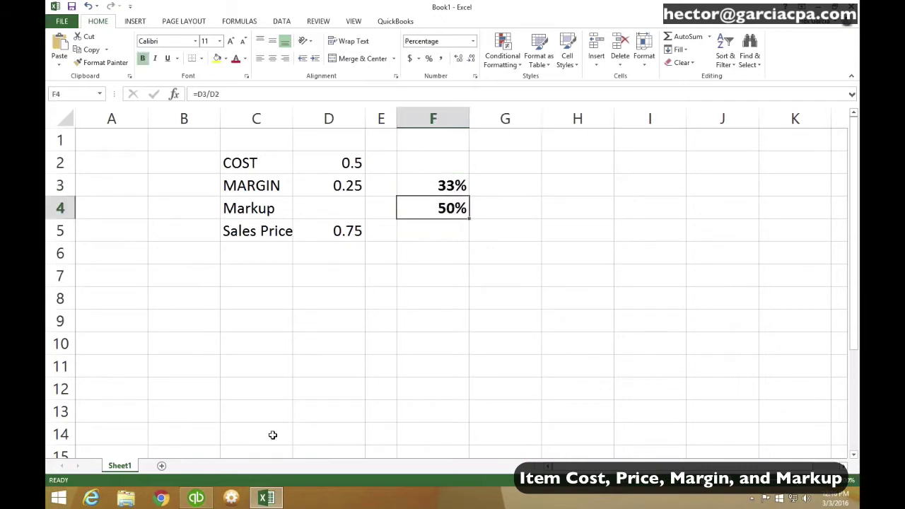
Step: Return to the QuickBooks HASS AVOCADO item form showing cost 0.50 and price 0.55
left_click(196, 498)
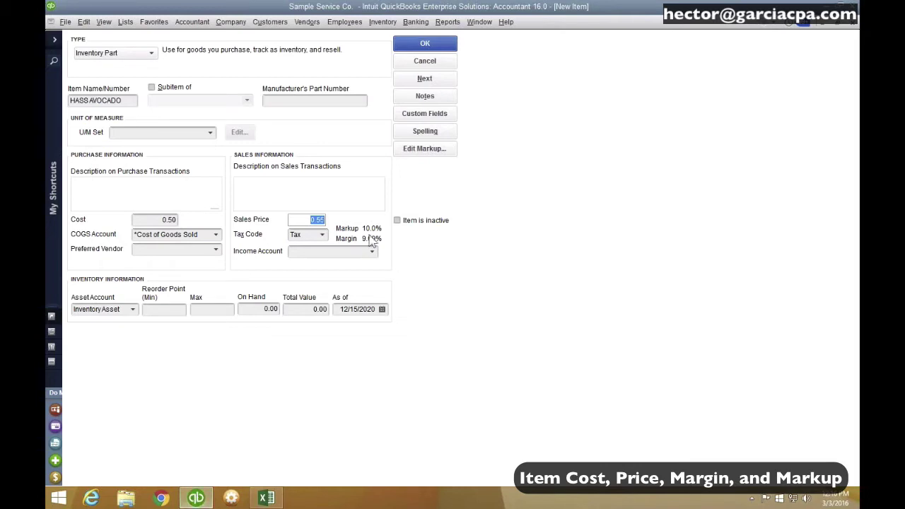
Step: Apply a 30% margin in Edit Markup, producing a 0.71 sales price
left_click(425, 148)
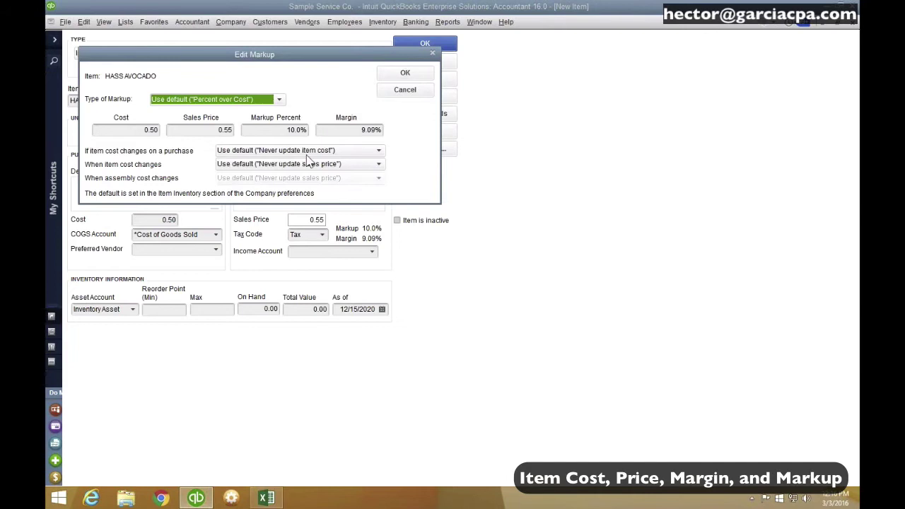
left_click_drag(295, 53, 340, 77)
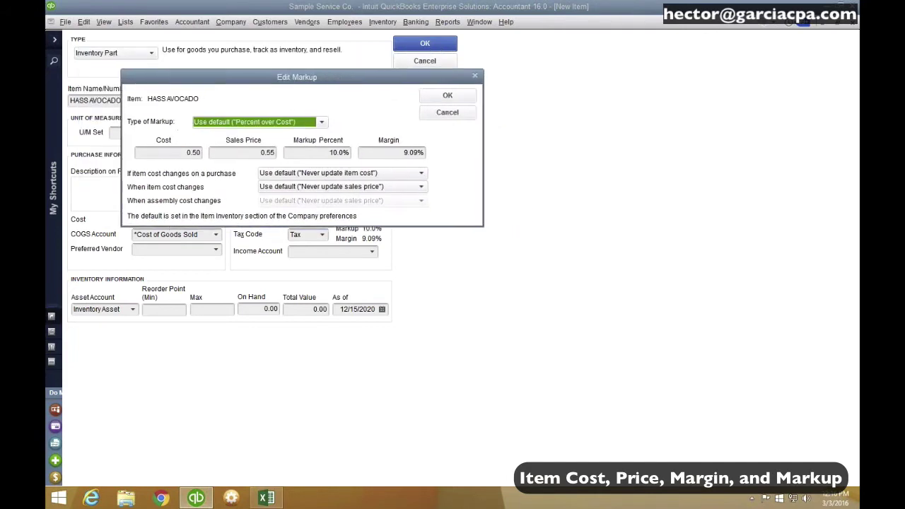
left_click(396, 152)
type("30%")
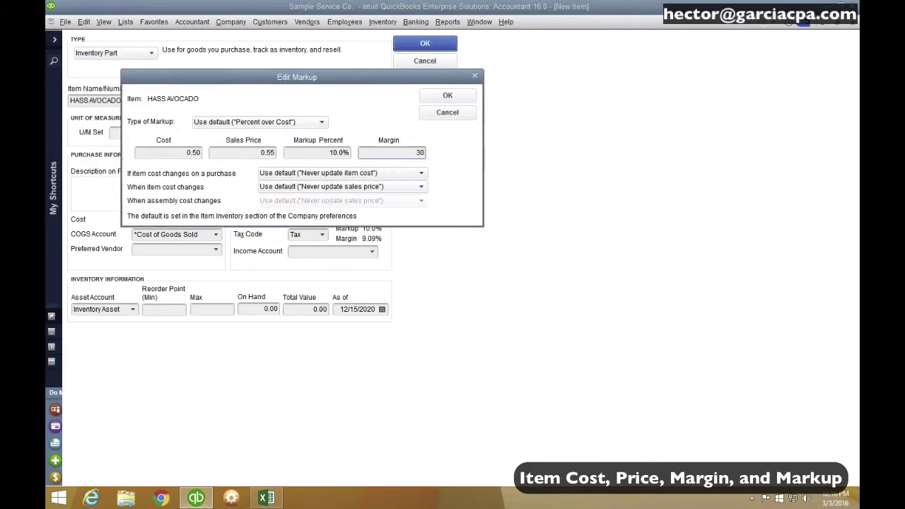
left_click(448, 95)
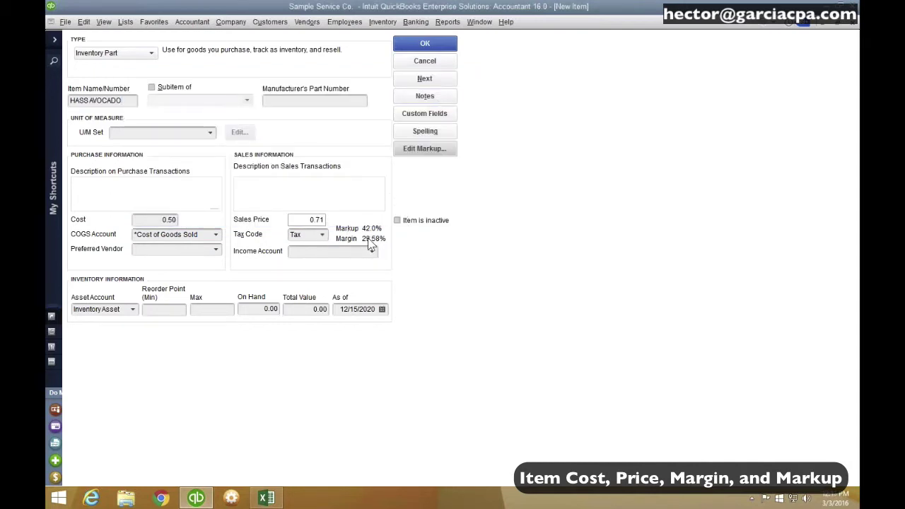
left_click(314, 220)
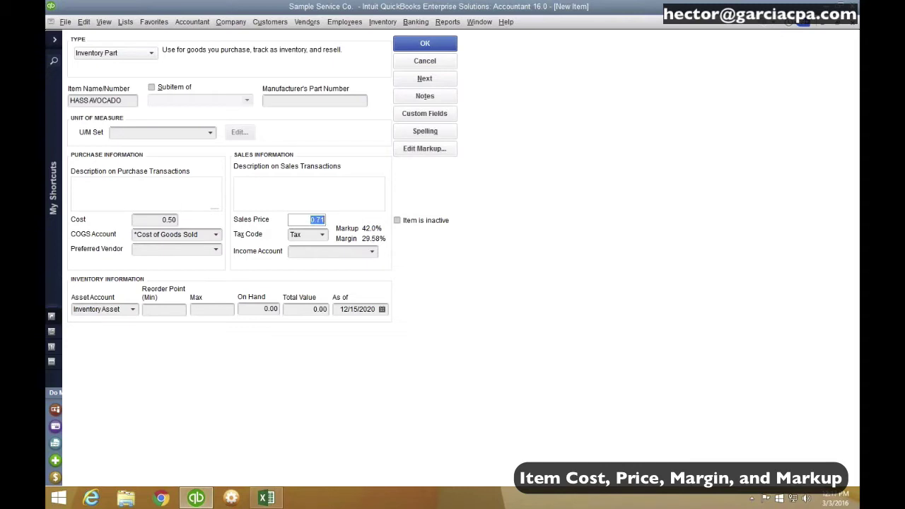
Step: Set the sales price to 0 in Edit Markup
left_click(424, 148)
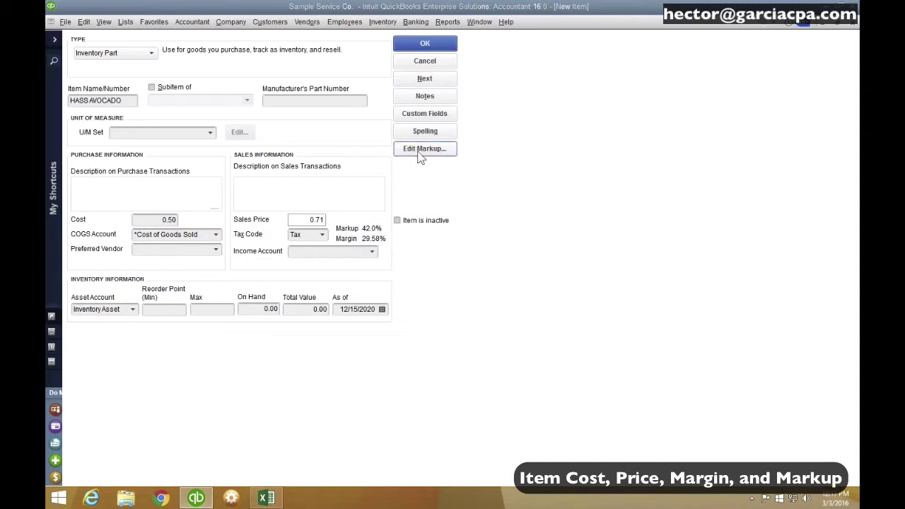
left_click(248, 153)
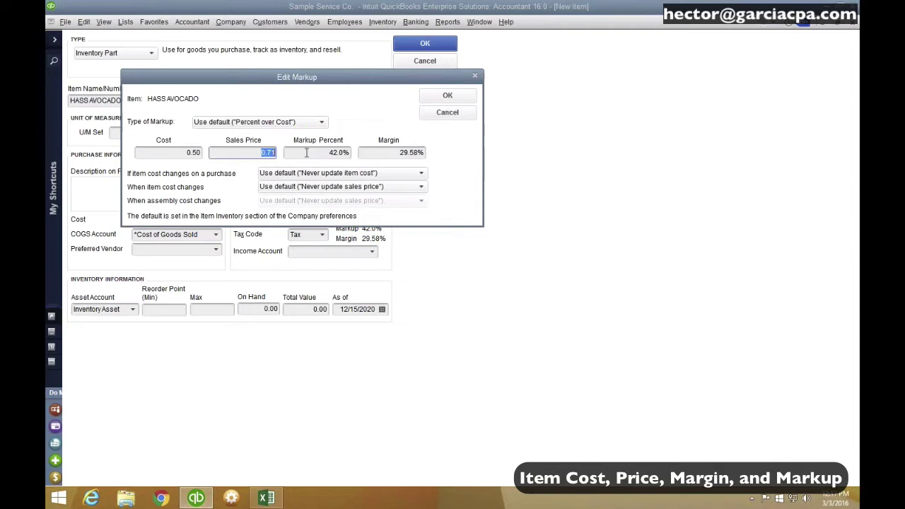
type("0")
key("Tab")
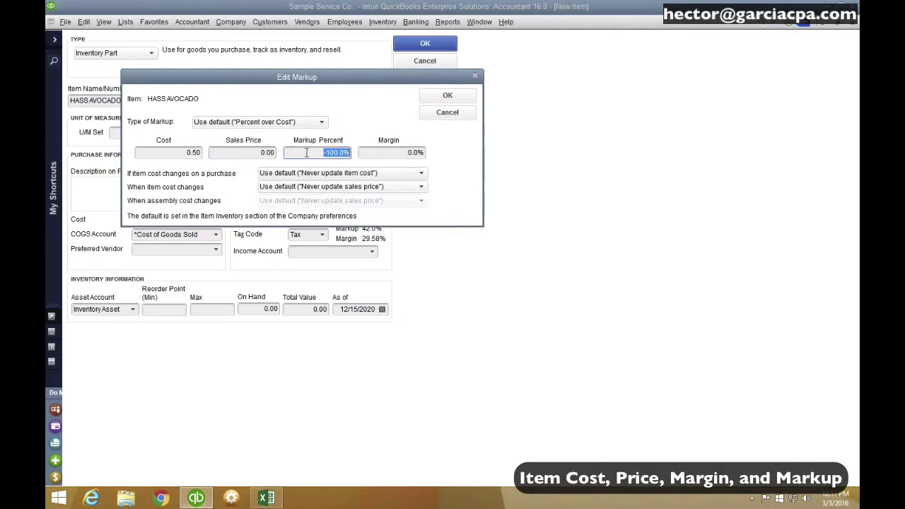
left_click(448, 95)
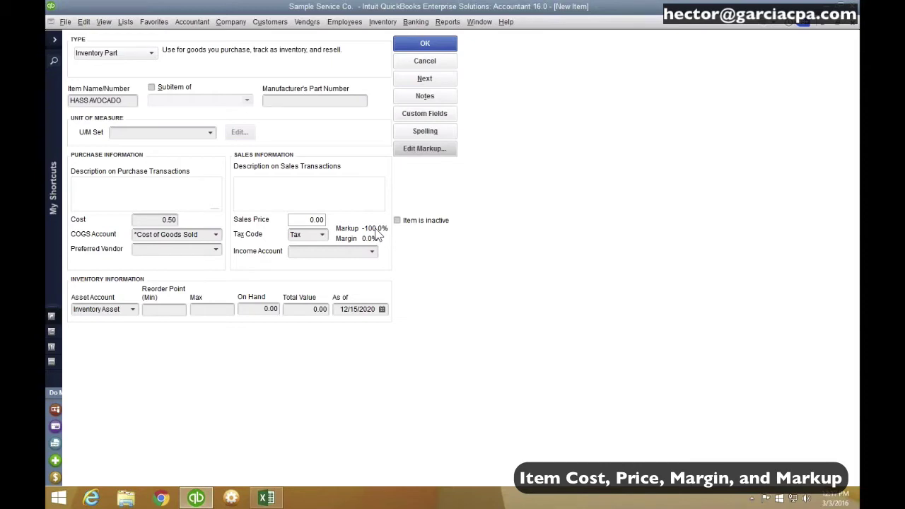
Step: Enter .50*1.3 as the HASS AVOCADO sales price, giving 0.65
left_click(299, 222)
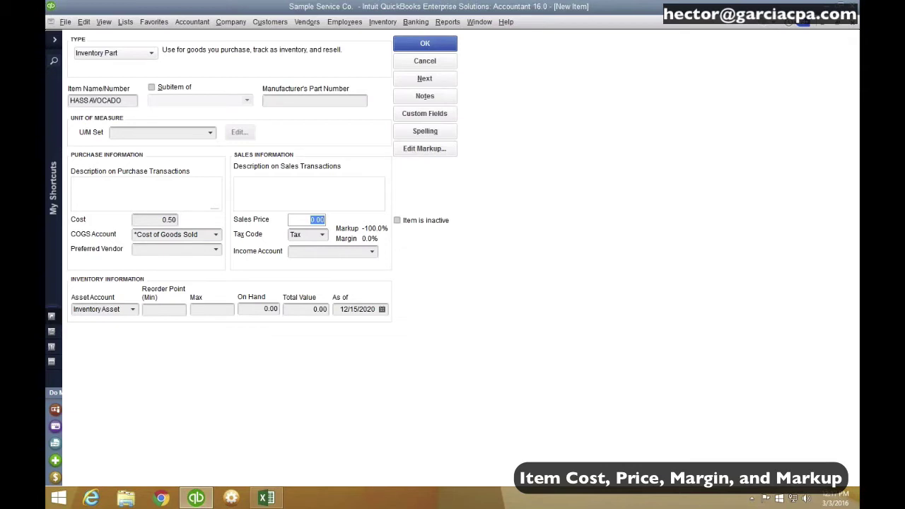
type(".50*")
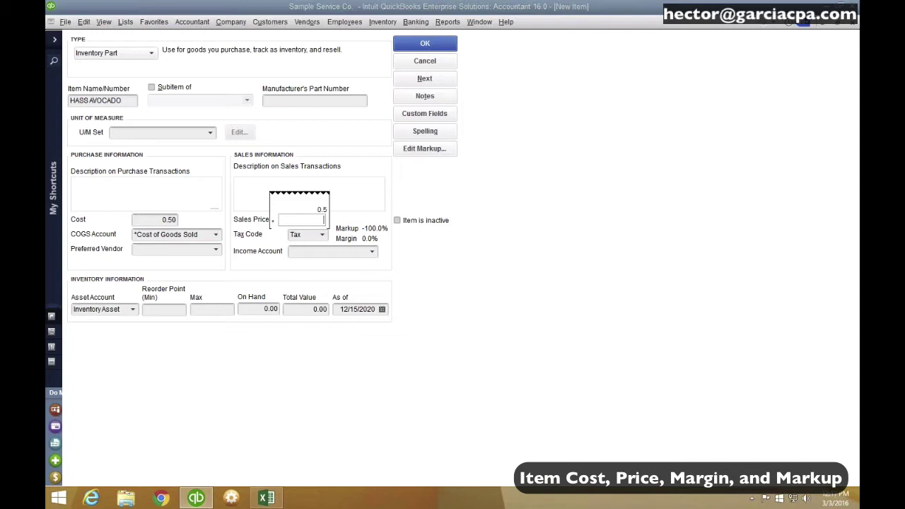
type("1.3")
key("Return")
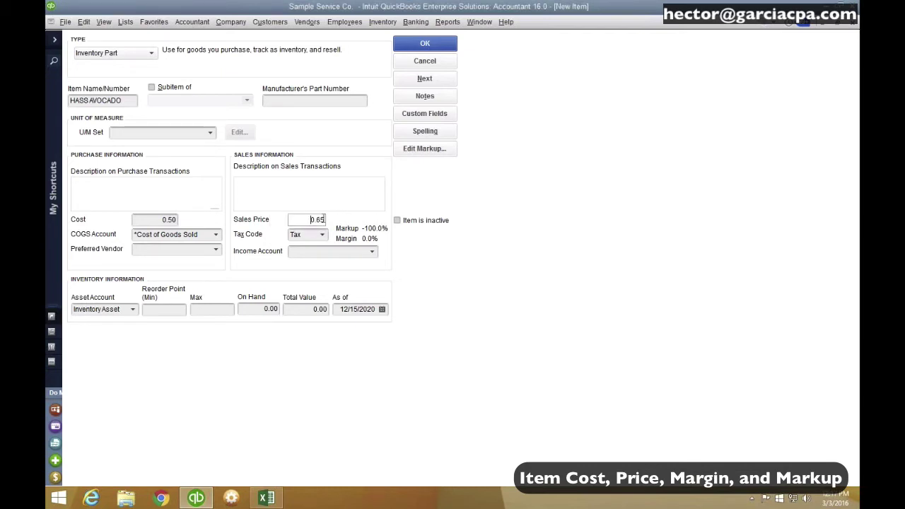
key("Tab")
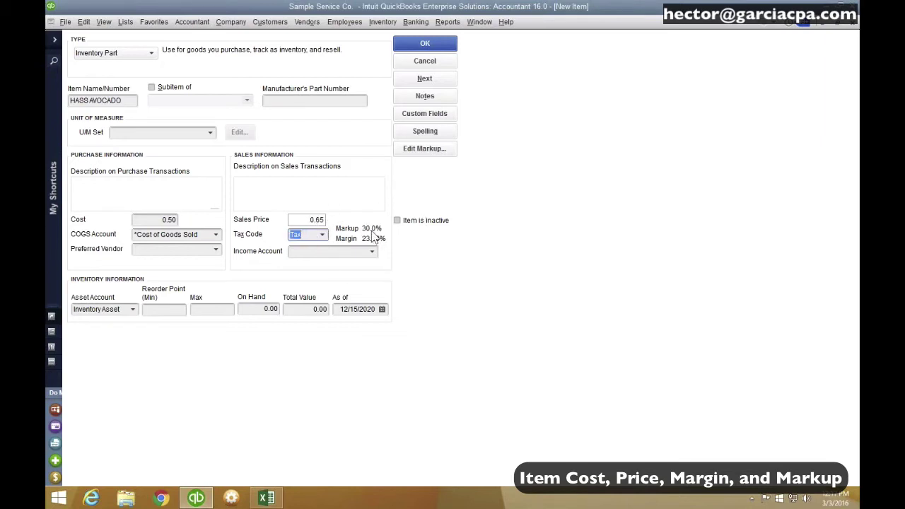
left_click(308, 221)
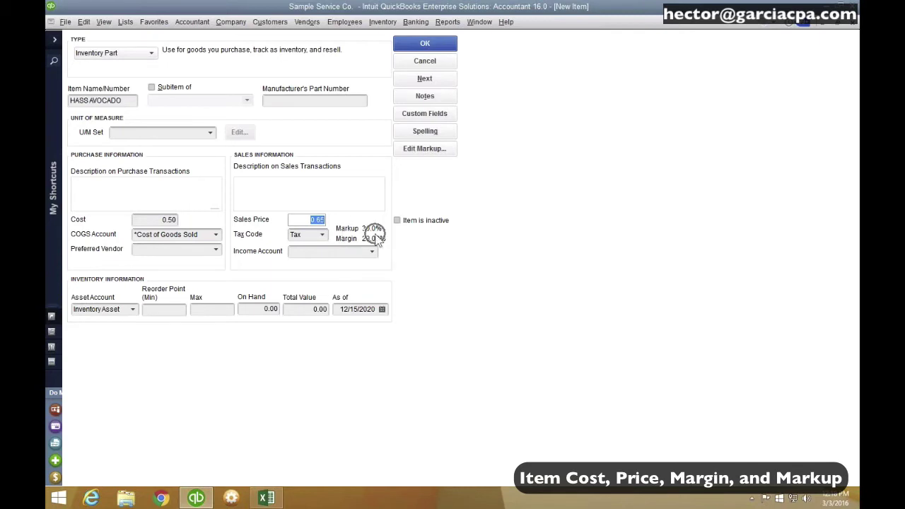
Step: Review the Edit Markup figures showing a 23.08% margin, closing without changes
left_click(444, 150)
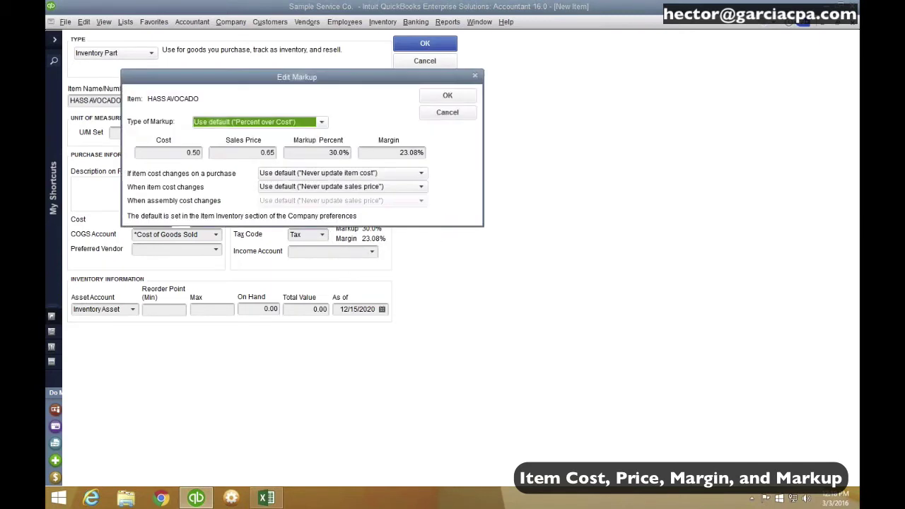
key("Tab")
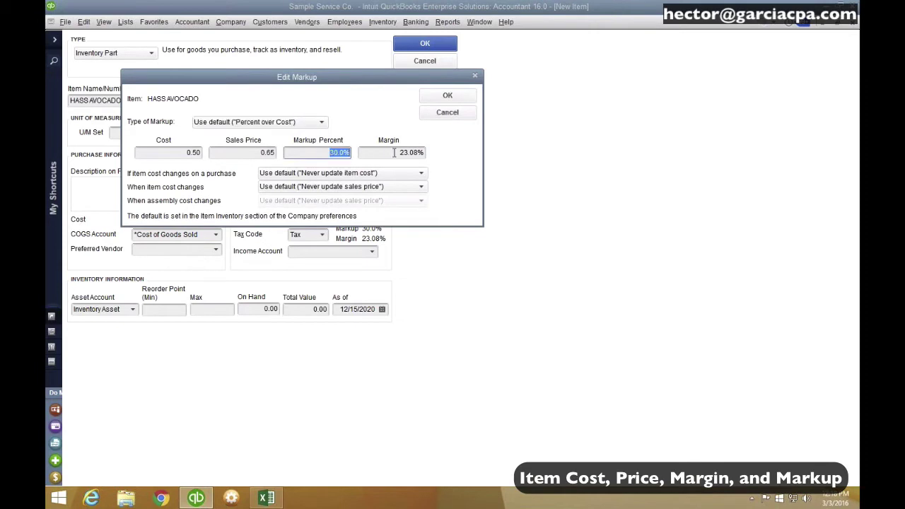
left_click(395, 152)
left_click(462, 113)
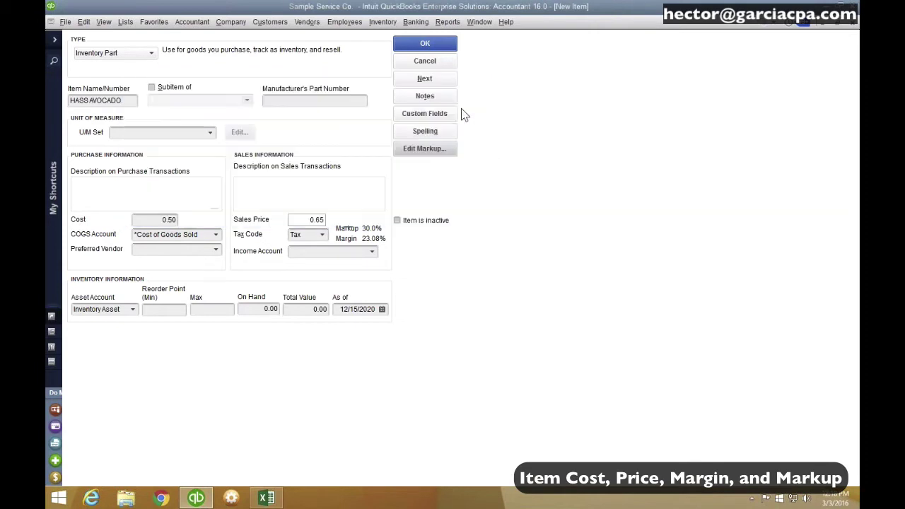
Step: Assign Product Sales as the income account and save HASS AVOCADO at 0.50 cost, 0.65 price
left_click(373, 252)
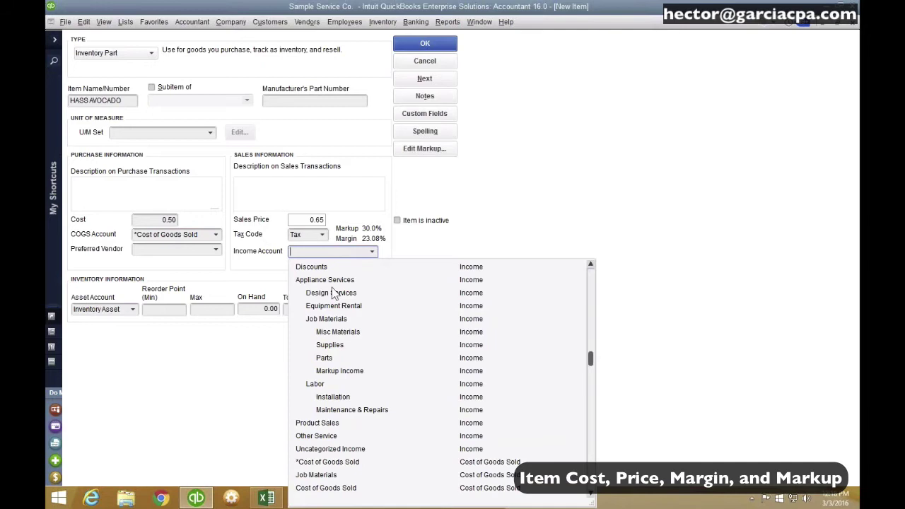
left_click(328, 423)
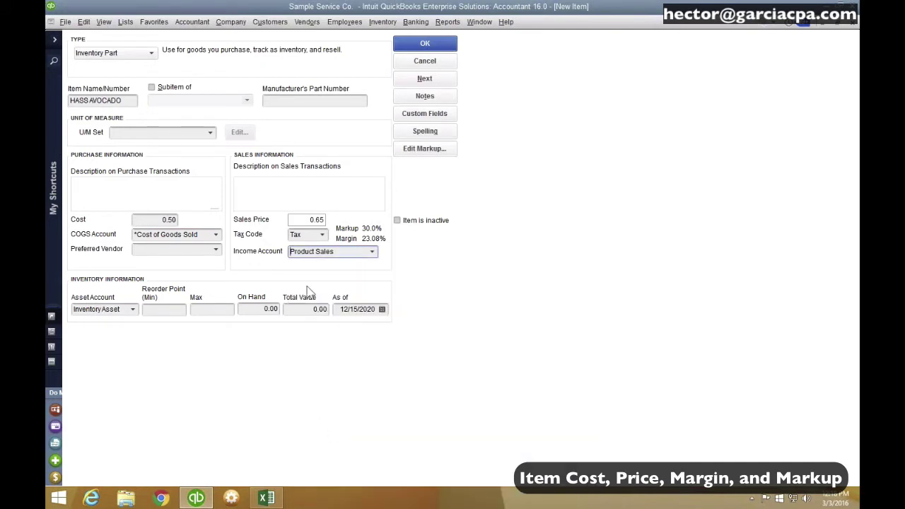
left_click(298, 219)
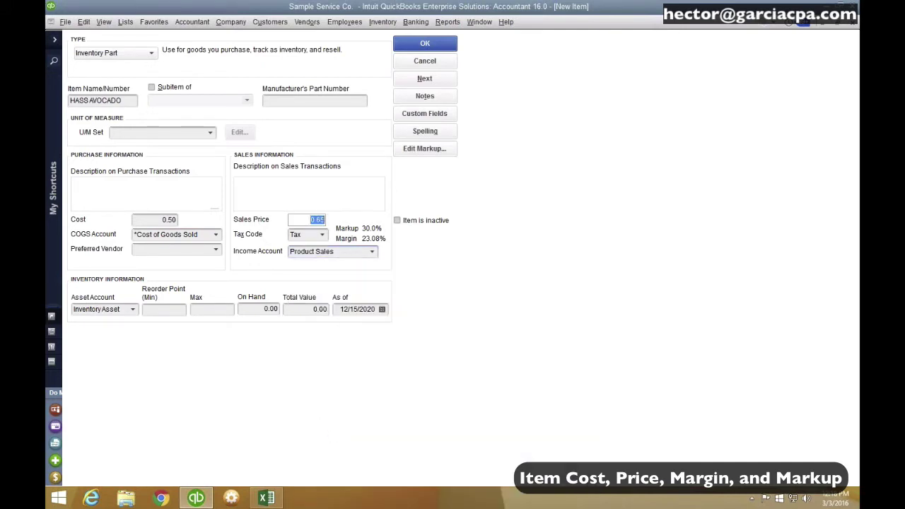
left_click(164, 219)
left_click(316, 220)
left_click(162, 220)
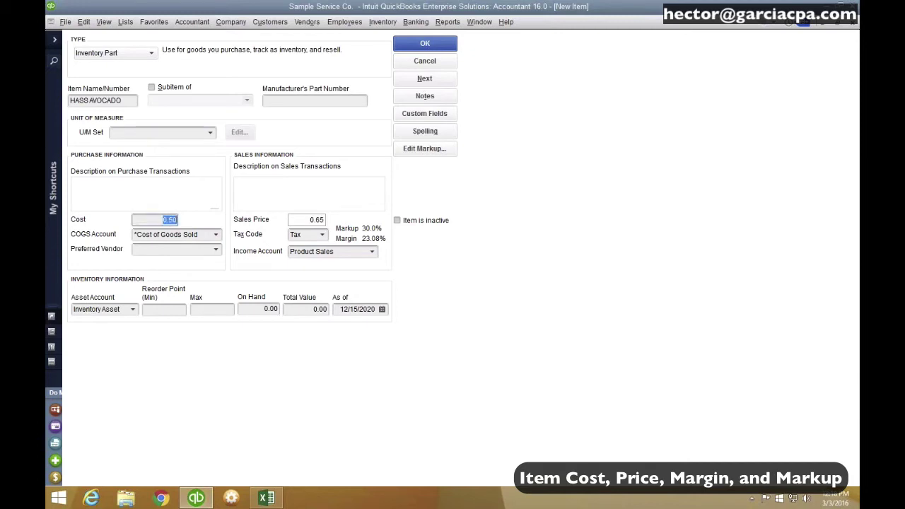
left_click(305, 219)
left_click(425, 44)
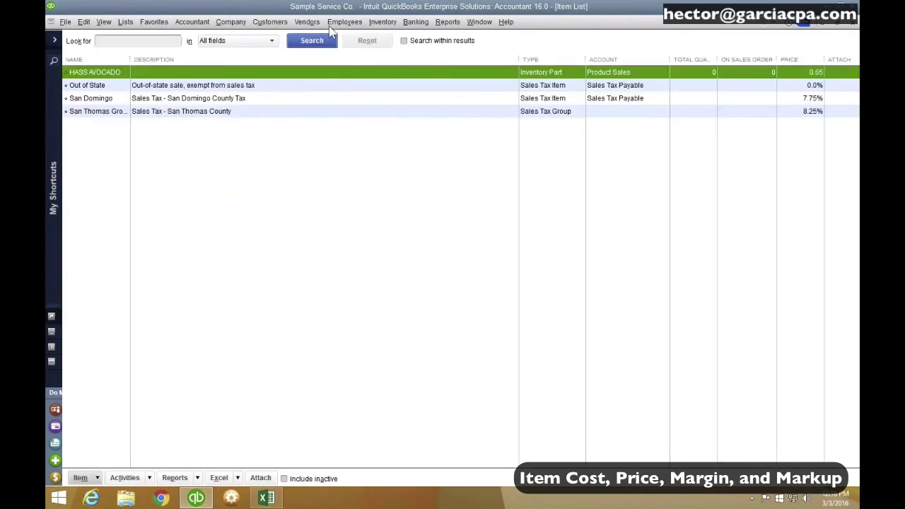
Step: Start a new bill and add ABC VENDOR as a new vendor
left_click(308, 21)
left_click(325, 67)
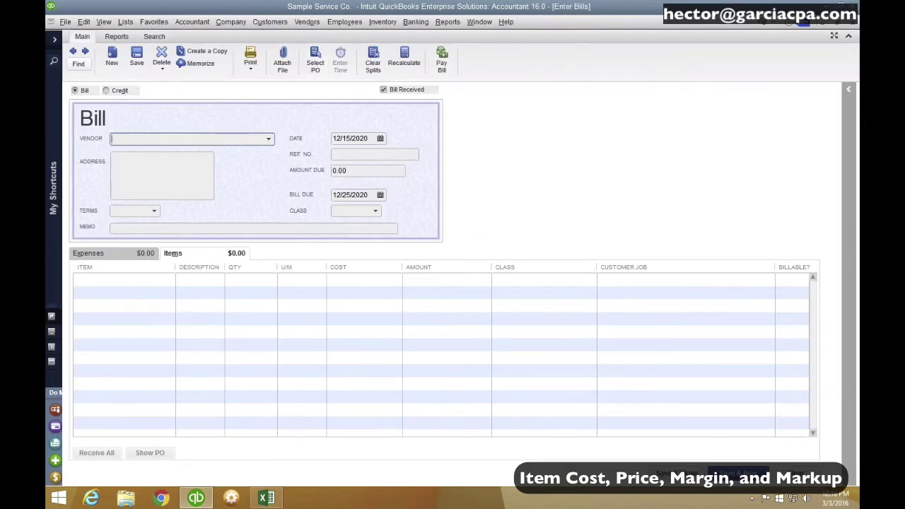
type("ABC VE")
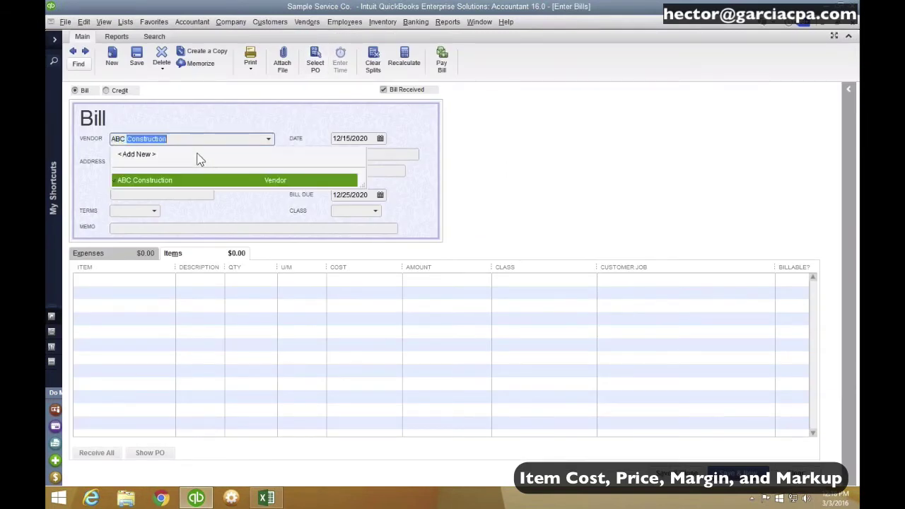
type("NDRR")
key("Tab")
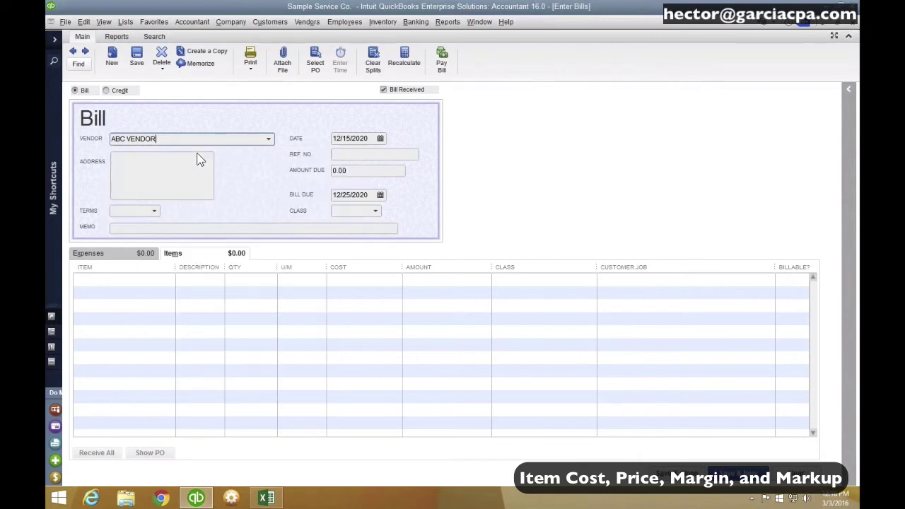
left_click(375, 204)
Step: Add a bill line for 100 HASS AVOCADO at 0.49 each, totalling 49.00
left_click(135, 287)
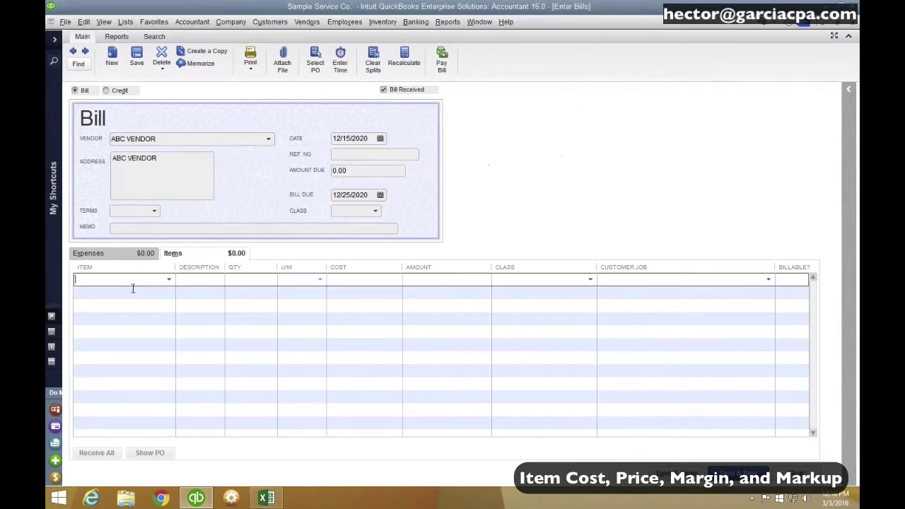
type("ha")
key("Tab")
key("Tab")
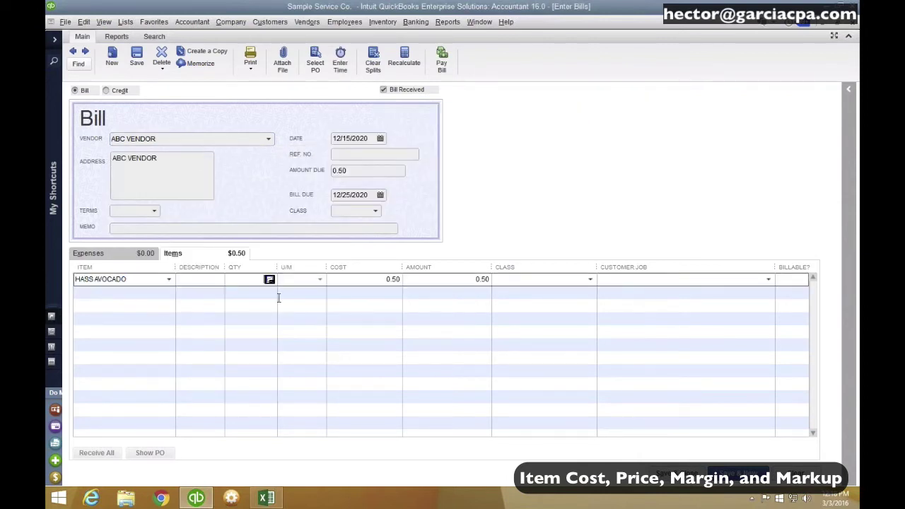
type("100")
key("Tab")
key("BackSpace")
type(".49")
key("Tab")
left_click(170, 311)
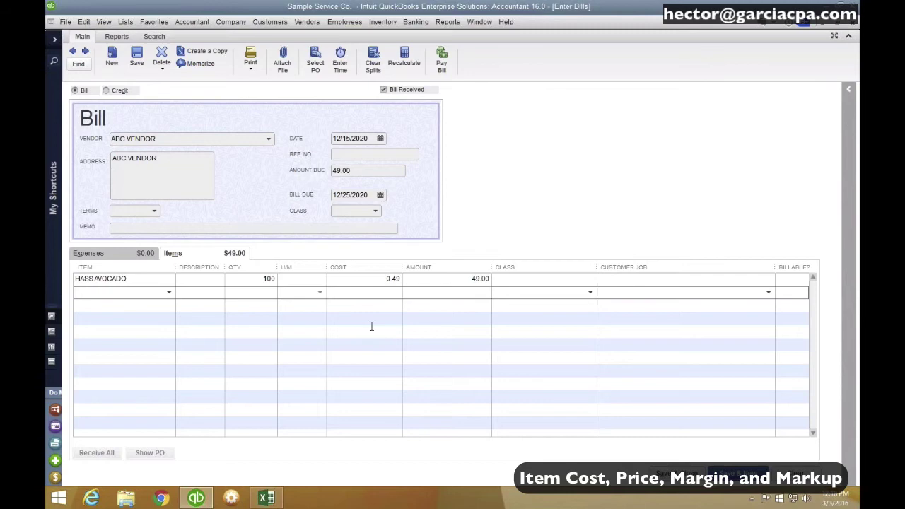
left_click(377, 282)
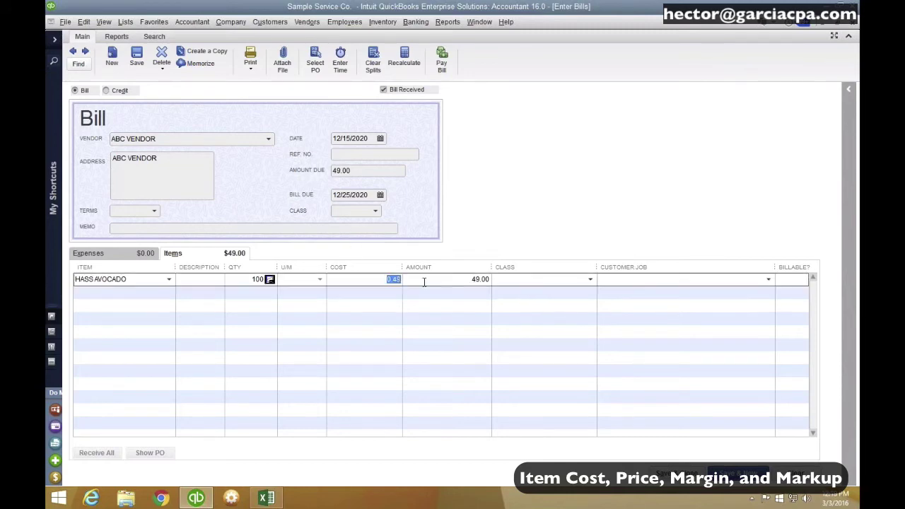
left_click(395, 283)
left_click(136, 56)
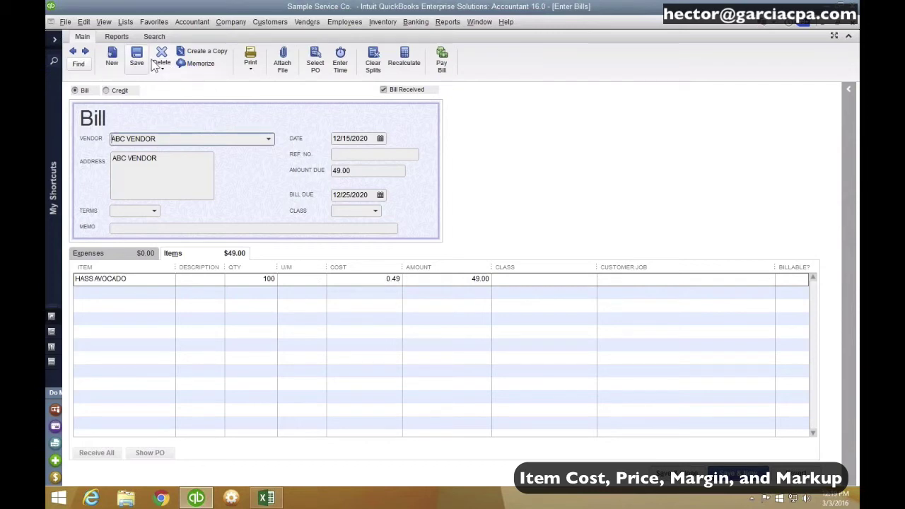
Step: Save the ABC VENDOR bill and start a new one from RRR VENDOR
key("alt+s")
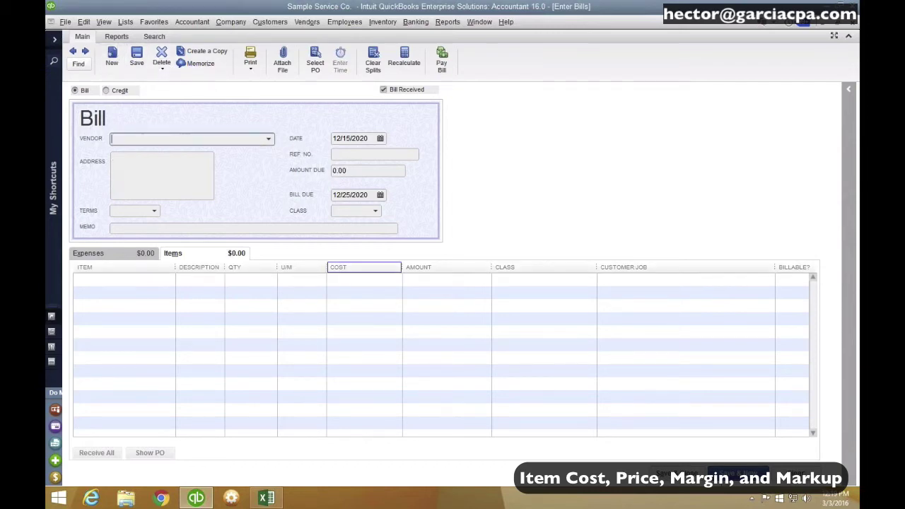
type("RRR ")
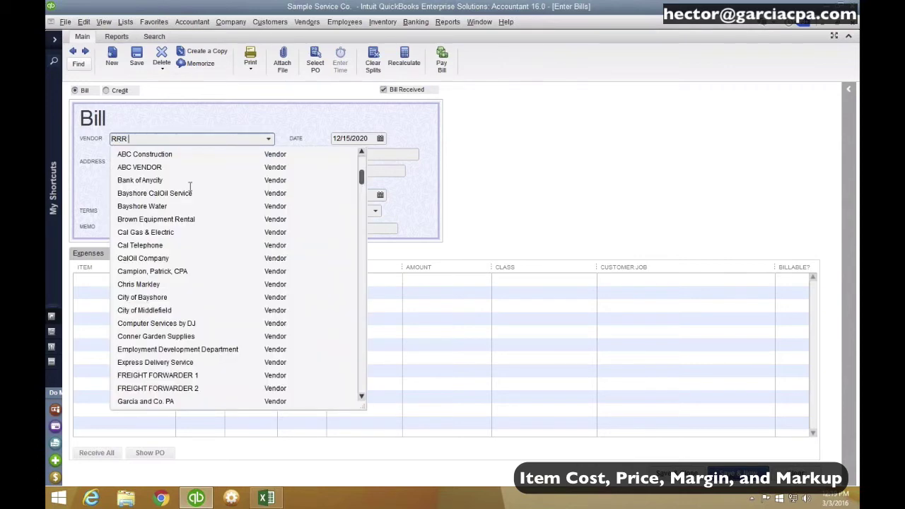
type("VENDOR")
key("Tab")
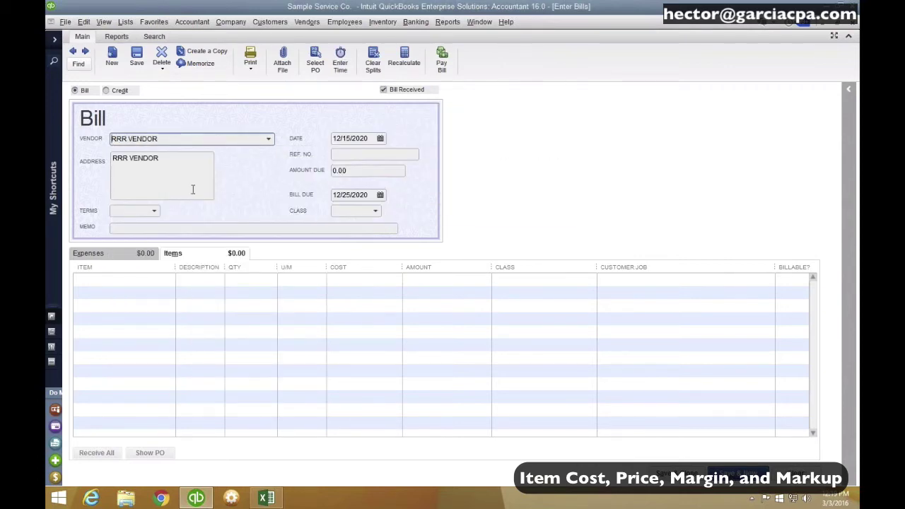
Step: Bill 75 HASS AVOCADO at 0.61 each and save the bill, bringing stock to 175
left_click(136, 286)
type("h")
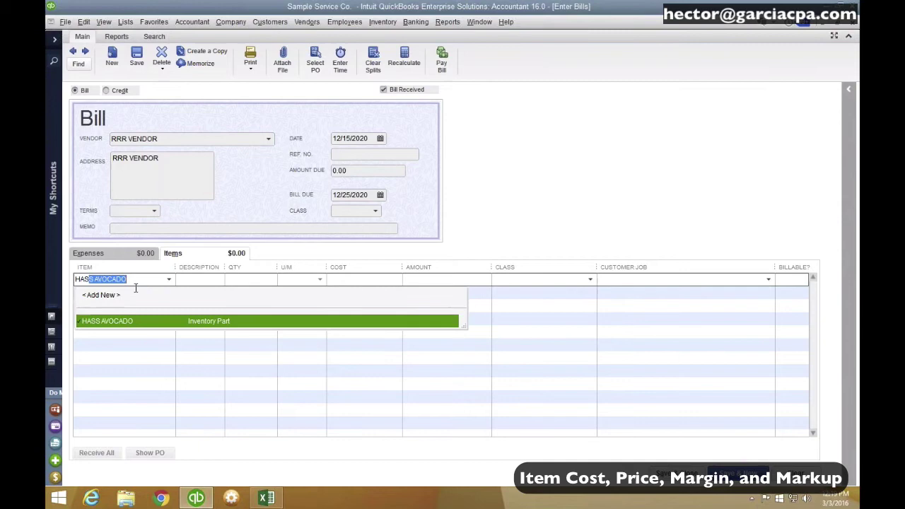
key("Tab")
type("75")
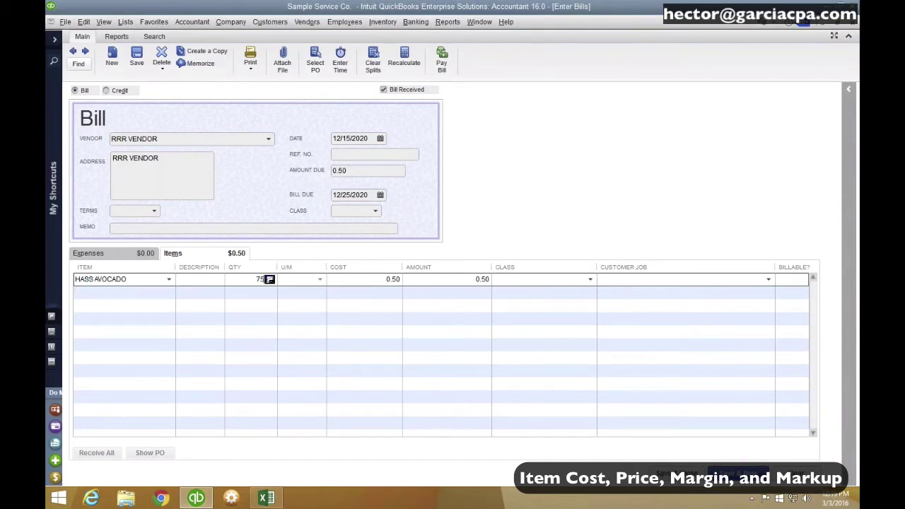
key("Tab")
type(".61")
key("Tab")
left_click(475, 354)
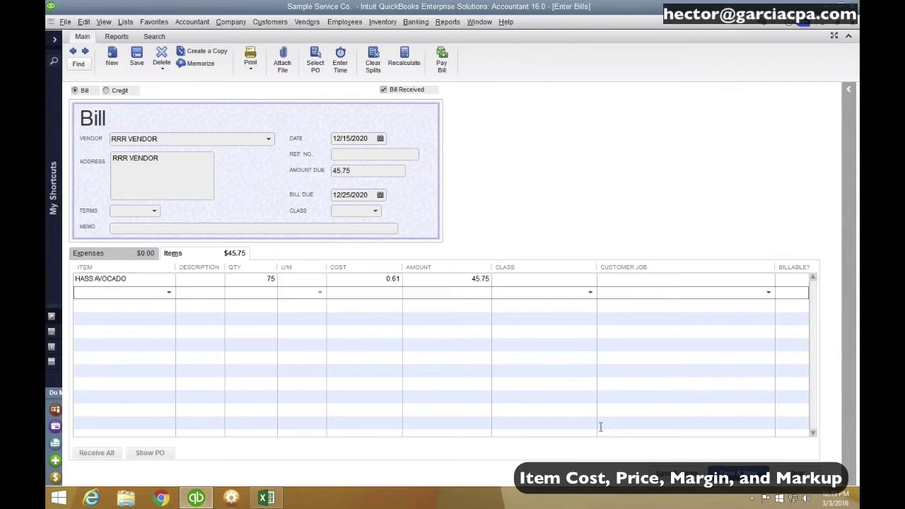
key("ctrl+l")
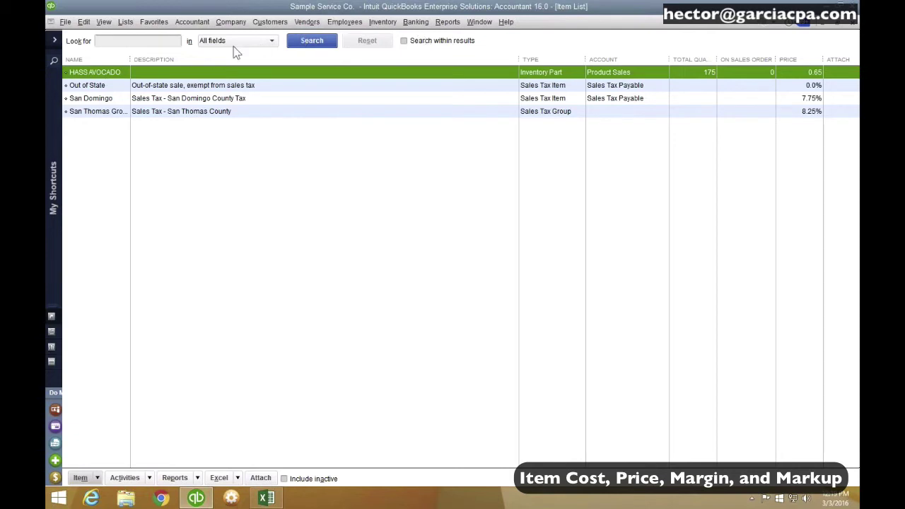
right_click(181, 73)
left_click(205, 119)
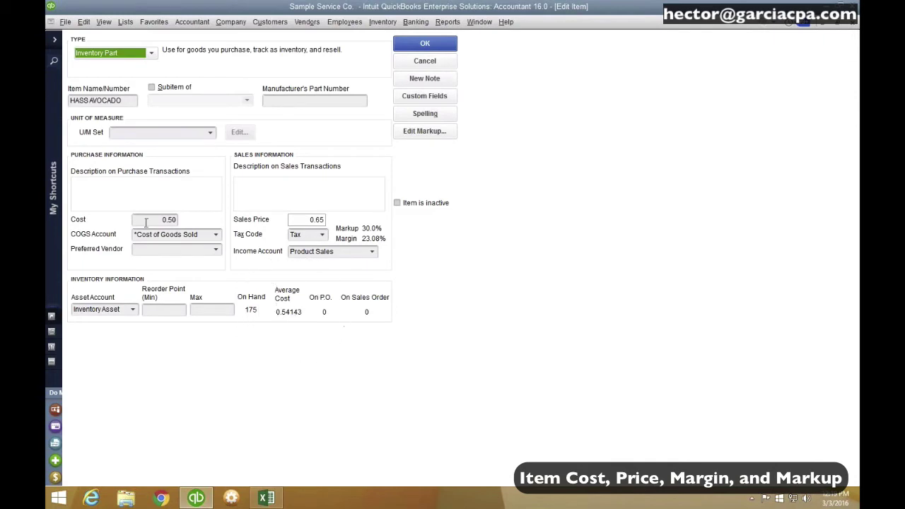
left_click(177, 220)
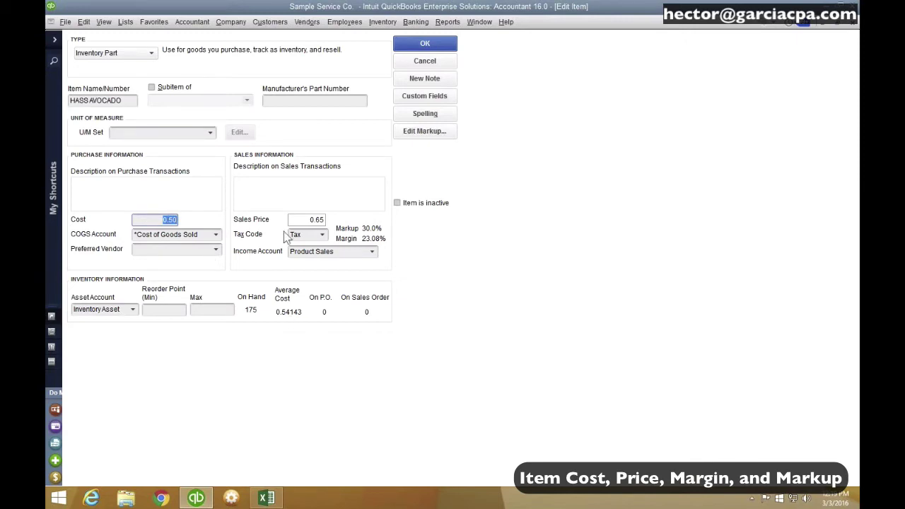
left_click(423, 43)
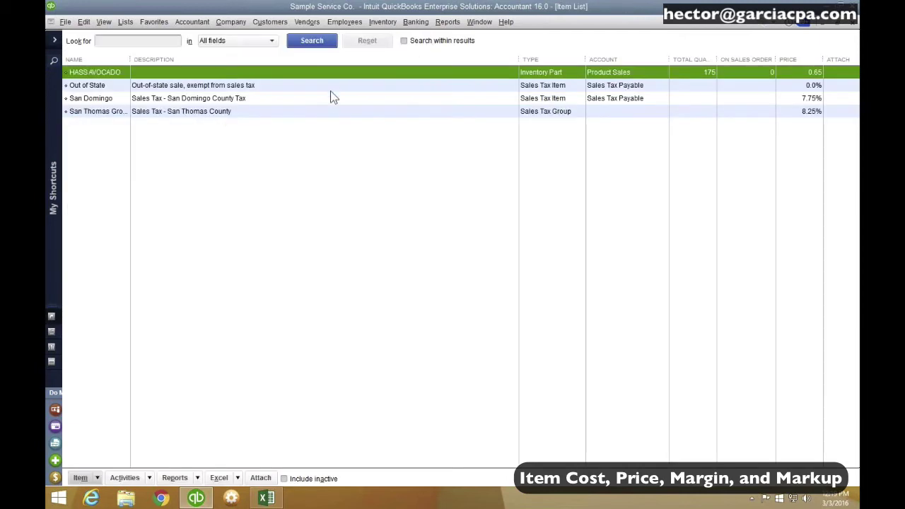
Step: Close the Item List and start a new invoice for Customer 1, dismissing the estimates and billable-time prompts
key("Escape")
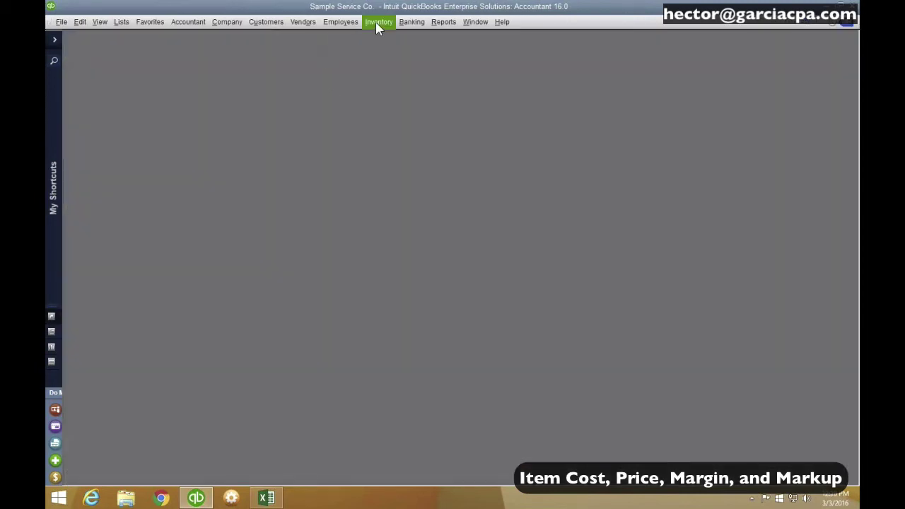
left_click(267, 22)
left_click(286, 92)
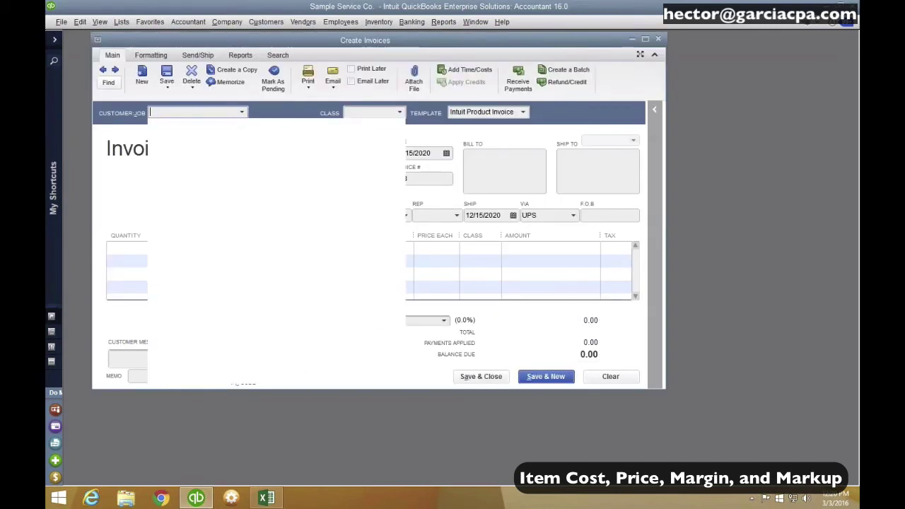
left_click(242, 112)
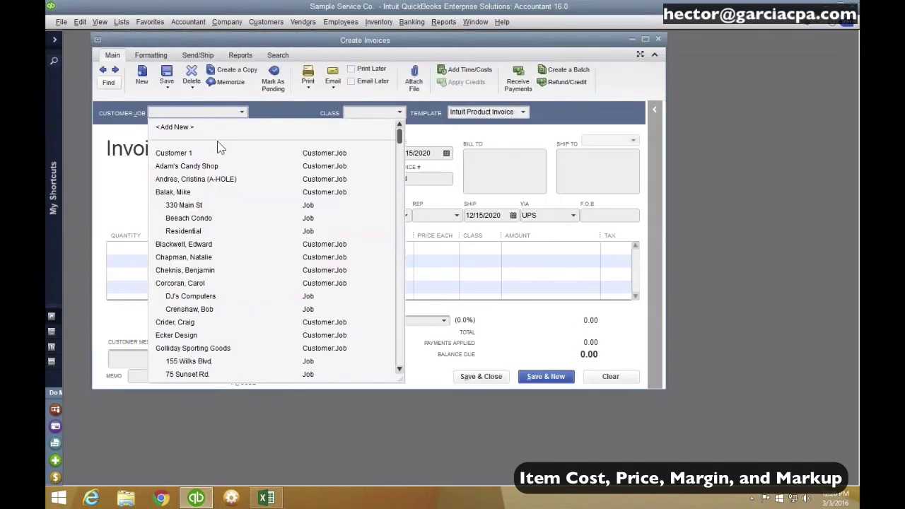
left_click(198, 150)
left_click(372, 93)
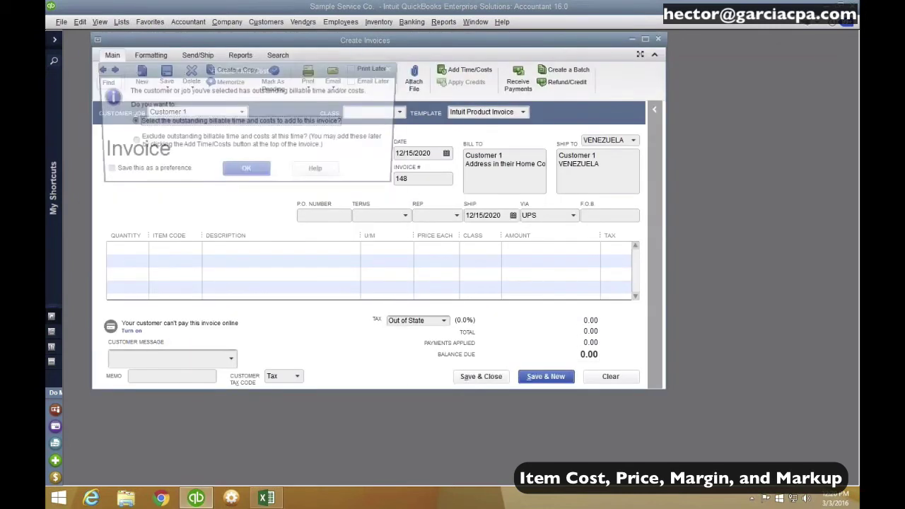
left_click(251, 174)
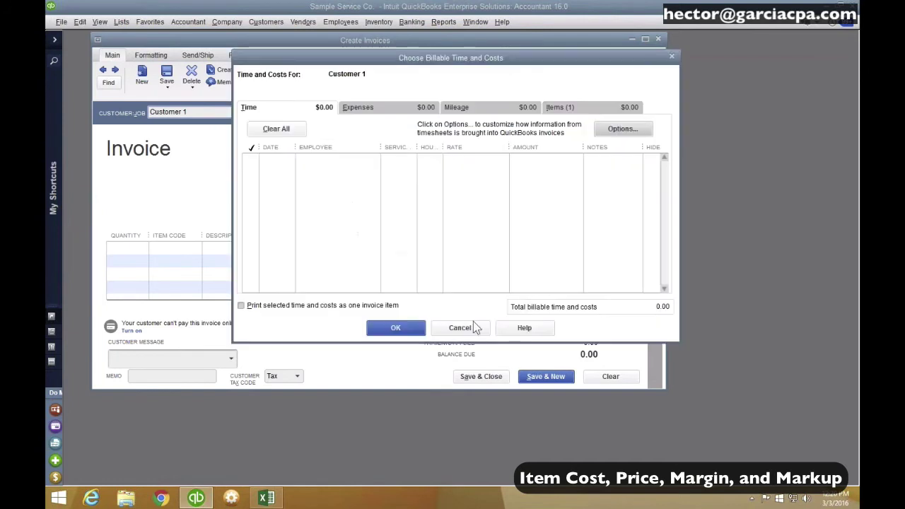
left_click(460, 326)
Step: Add a line for 50 HASS AVOCADO at 0.69 each, replacing the default 0.65 price
left_click(177, 248)
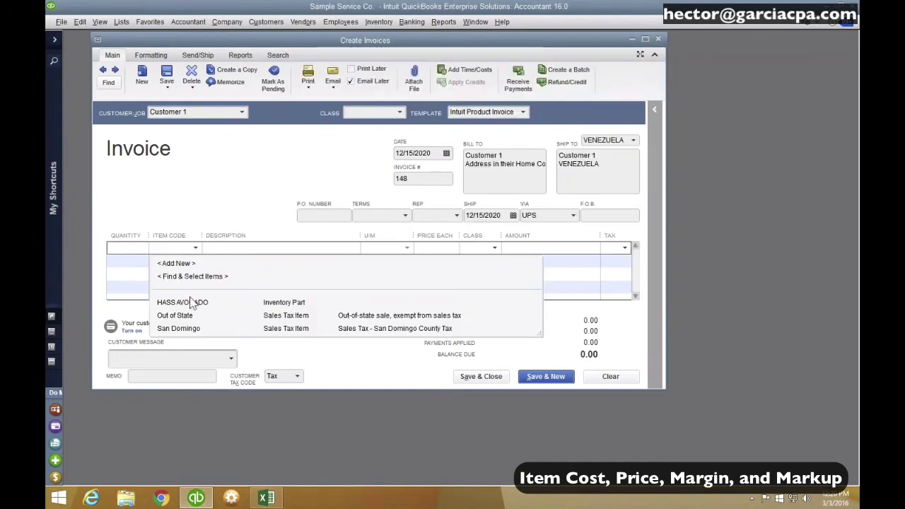
left_click(186, 300)
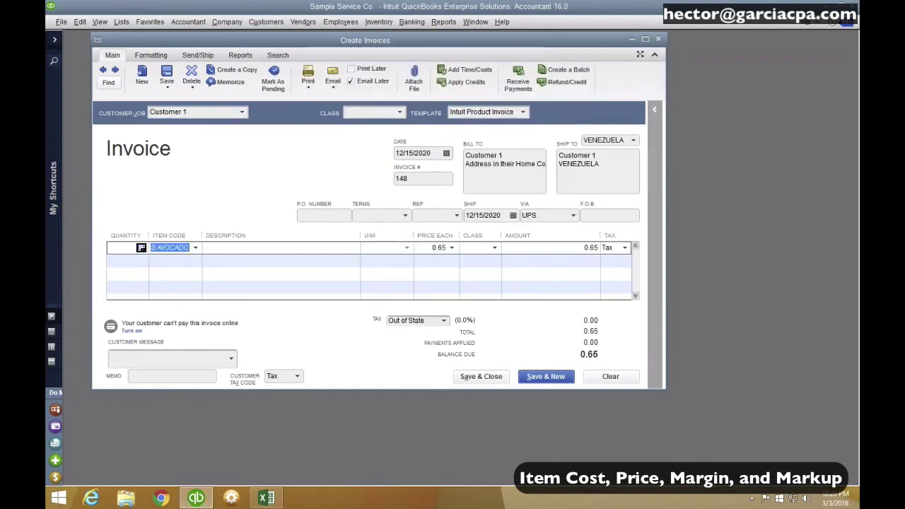
left_click(121, 247)
type("50")
key("Tab")
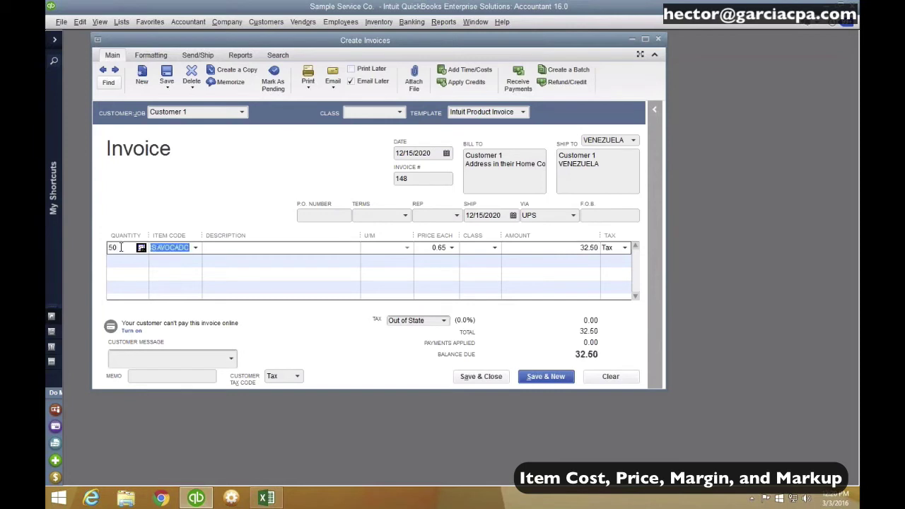
key("Tab")
key("Tab")
key("Tab")
key("BackSpace")
type(".69")
left_click(196, 257)
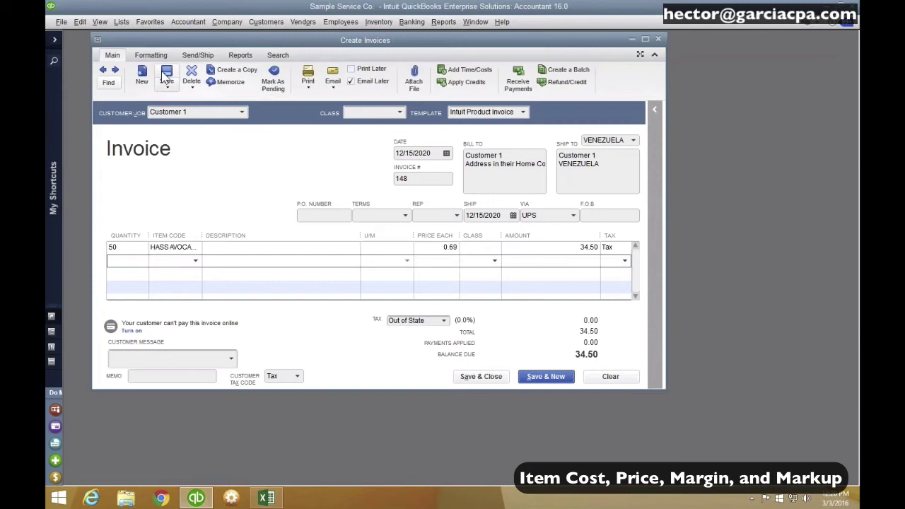
Step: Save invoice 148 without e-mailing it and maximize the invoice window
left_click(166, 76)
left_click(251, 207)
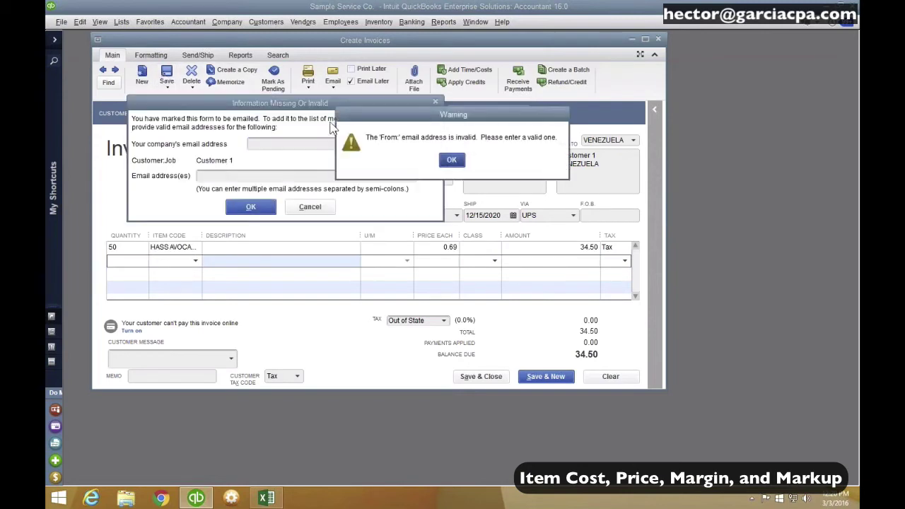
left_click(449, 158)
left_click(308, 209)
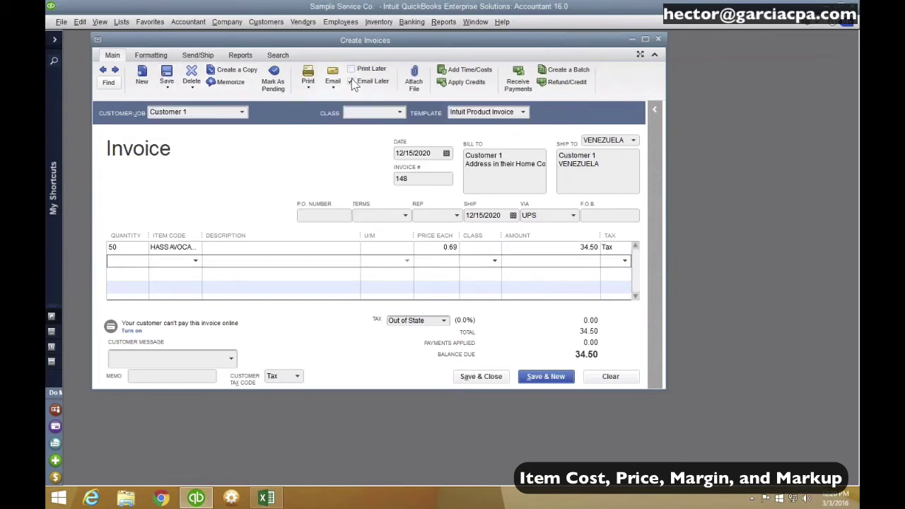
double_click(325, 43)
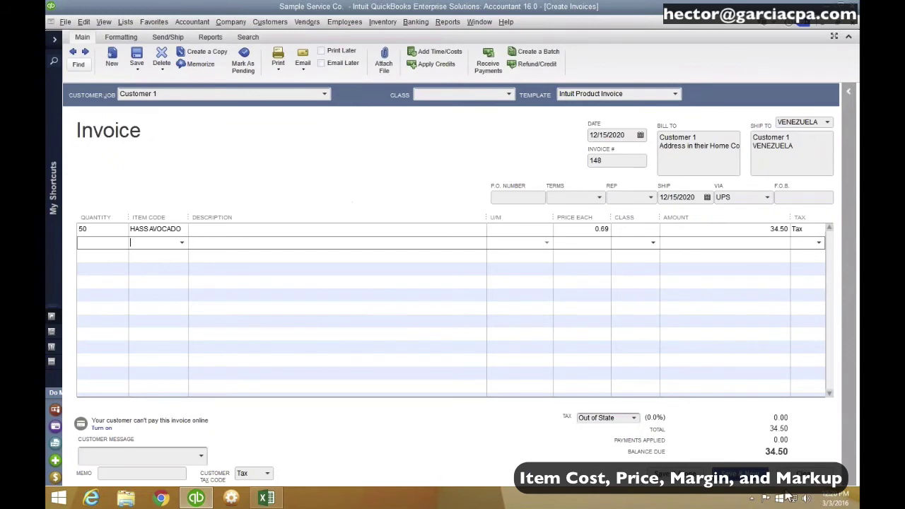
Step: Save invoice 148 and start a new invoice with a line of 96 HASS AVOCADO
left_click(740, 473)
left_click(92, 227)
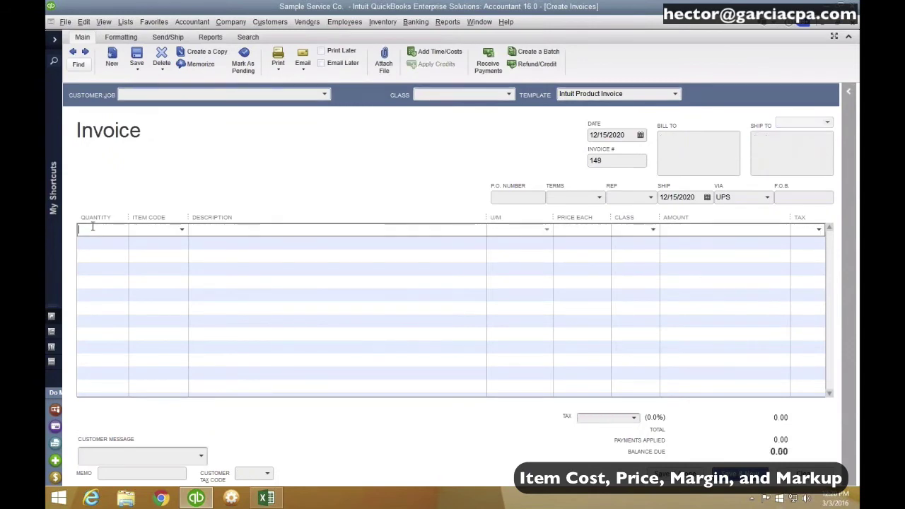
type("96")
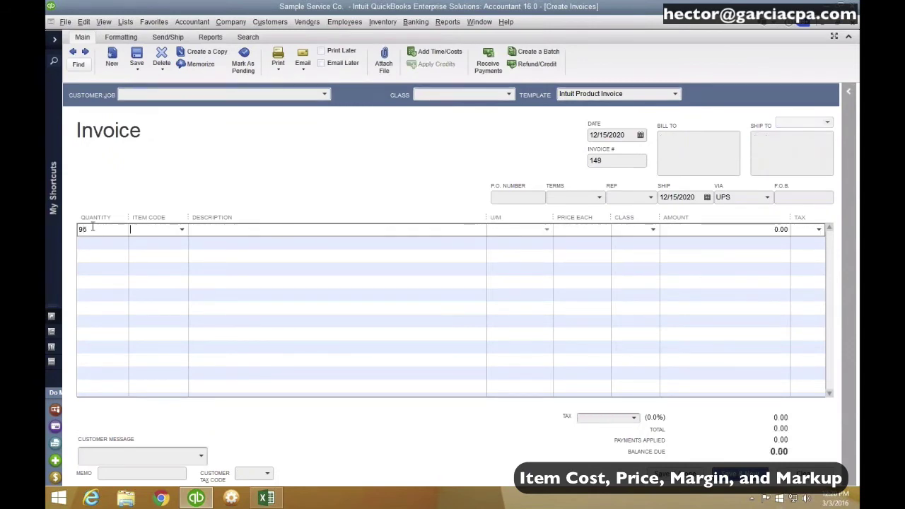
left_click(182, 229)
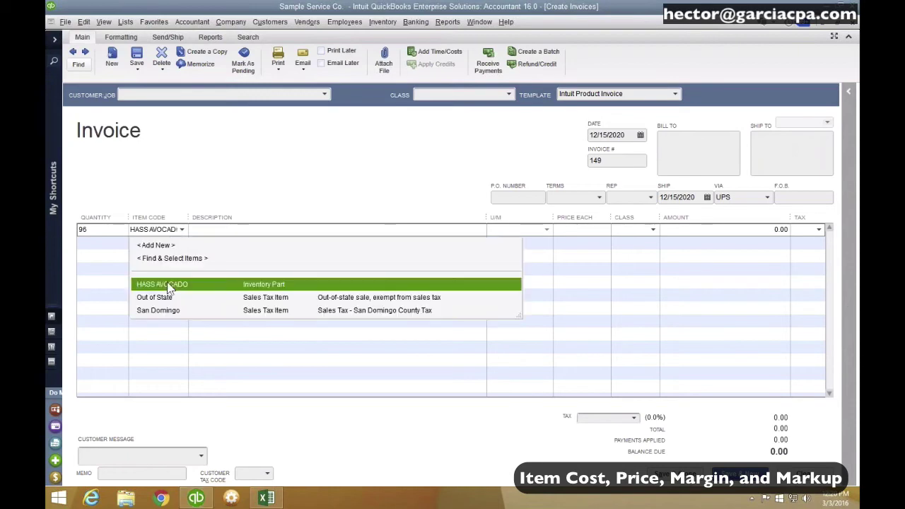
left_click(152, 283)
Step: Bill the invoice to the selected customer, applying the inactive county tax just once
left_click(326, 100)
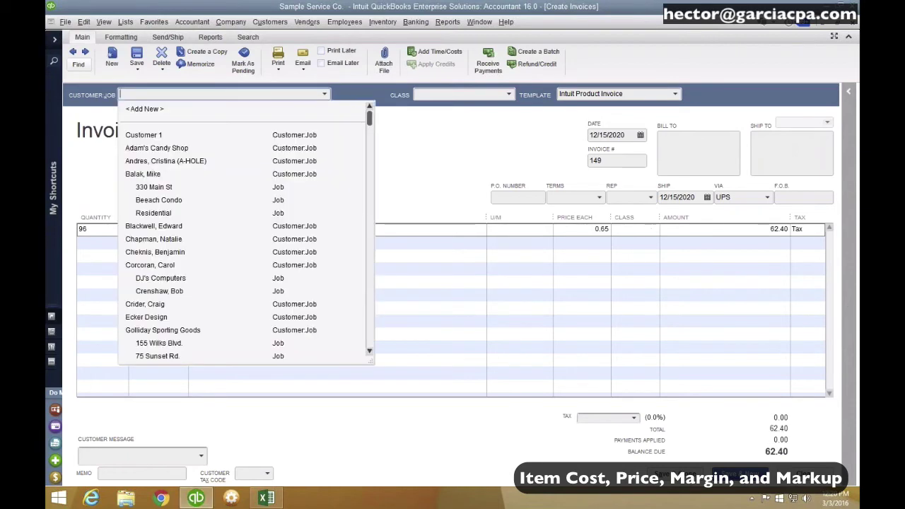
left_click(157, 147)
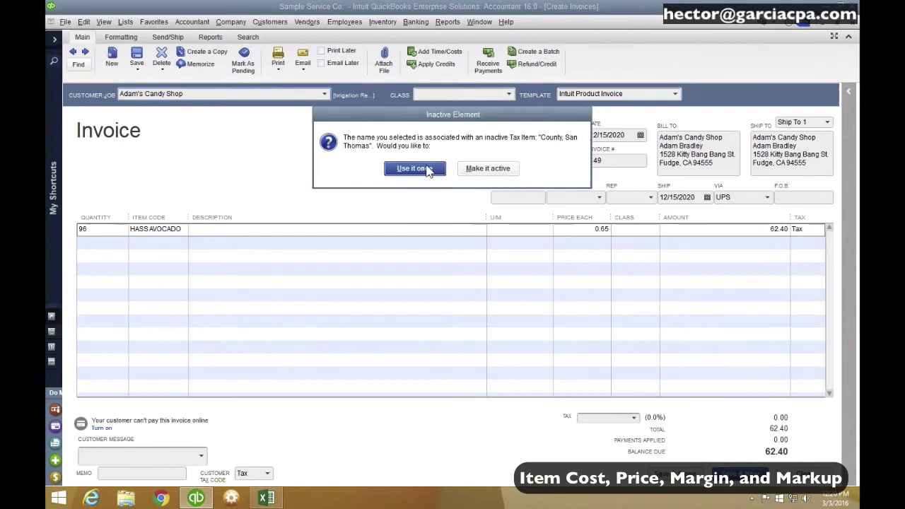
left_click(414, 169)
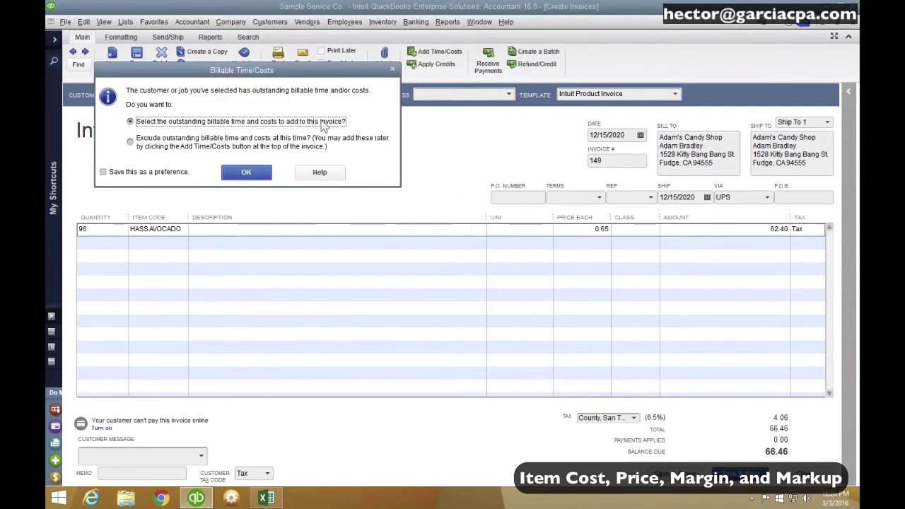
left_click(393, 72)
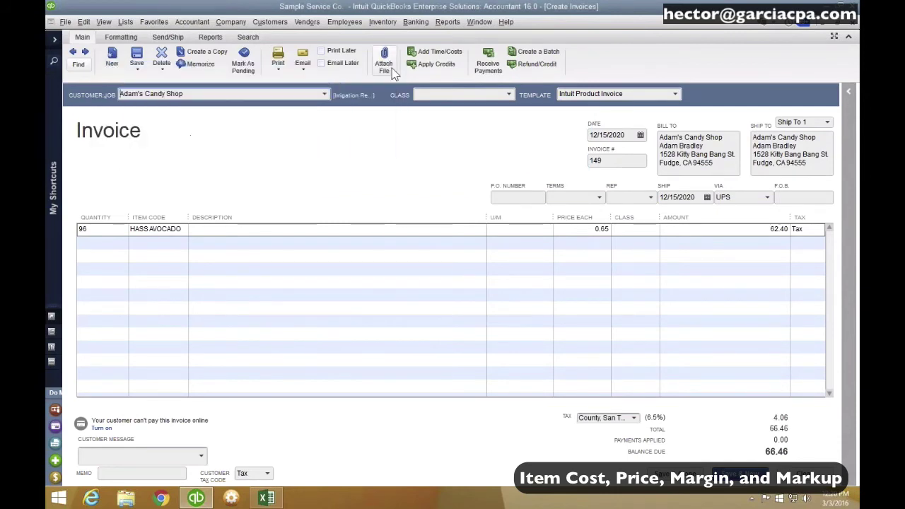
Step: Change the avocado price from 0.65 to 0.63 and close invoice 149
left_click(575, 229)
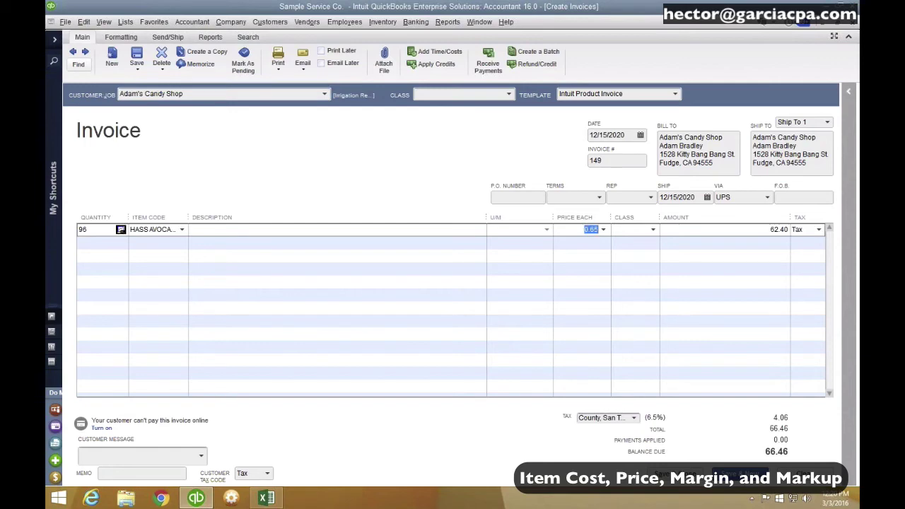
key("BackSpace")
type(".63")
left_click(523, 242)
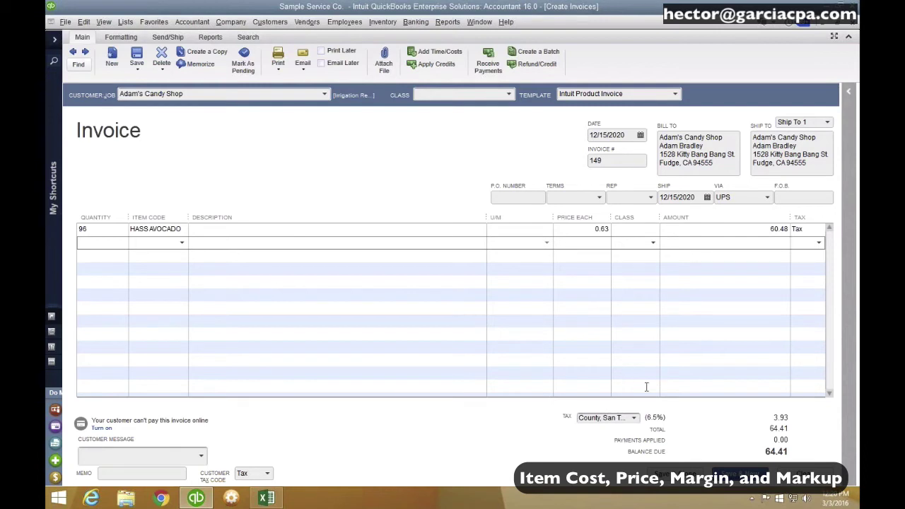
left_click(677, 474)
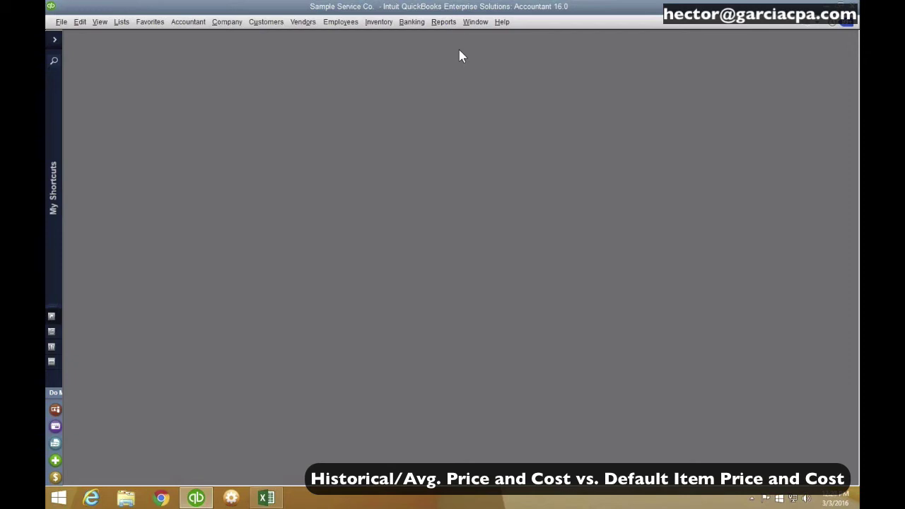
Step: Run the Sales by Item Summary report with the COGS subcolumns turned off
left_click(445, 22)
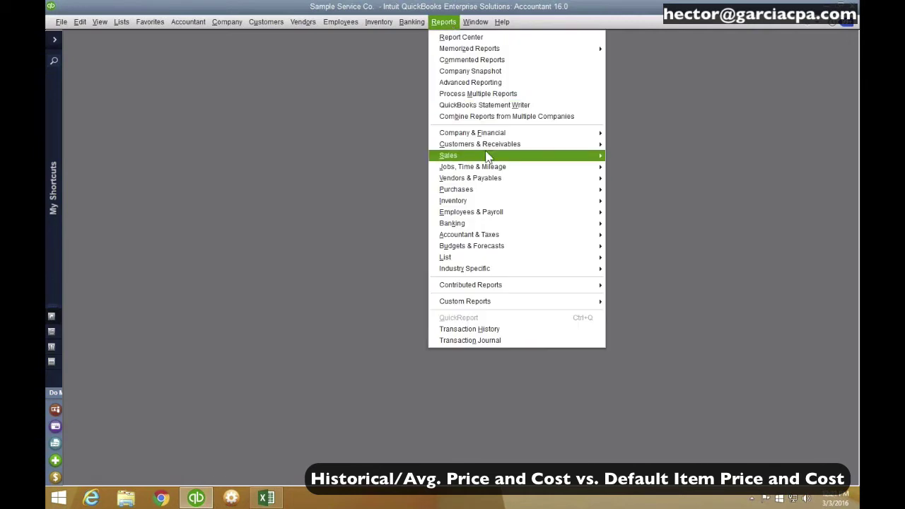
mouse_move(486, 156)
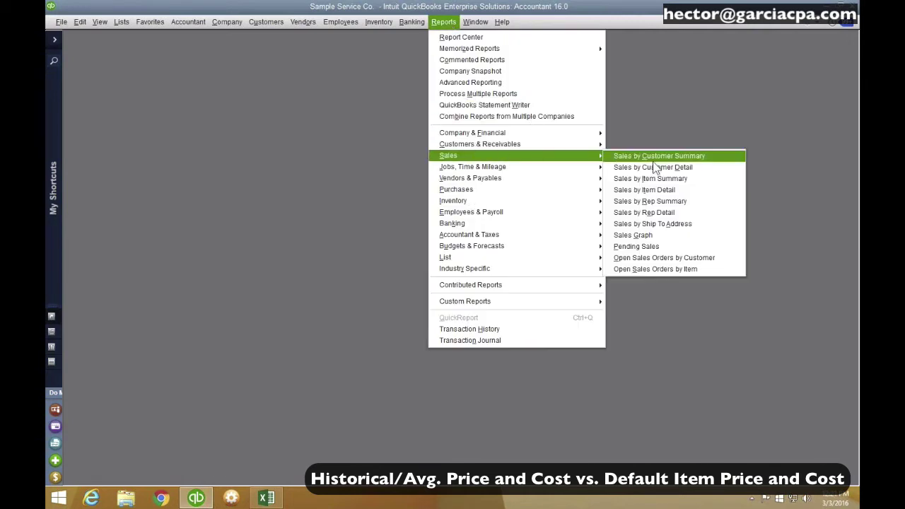
left_click(668, 179)
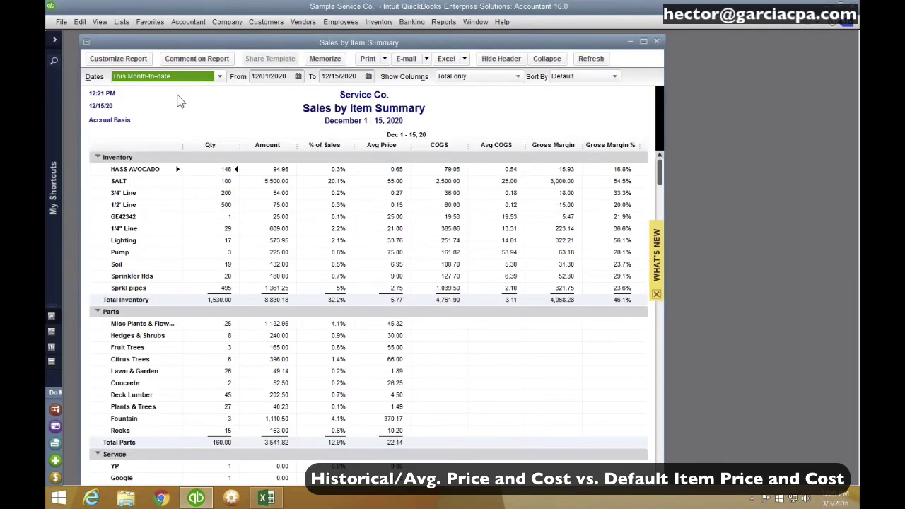
left_click(118, 59)
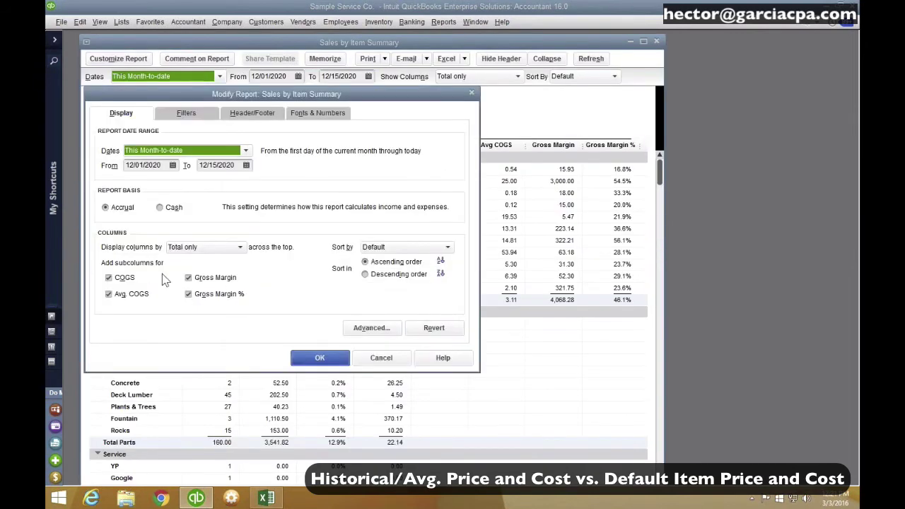
left_click(126, 278)
left_click(322, 357)
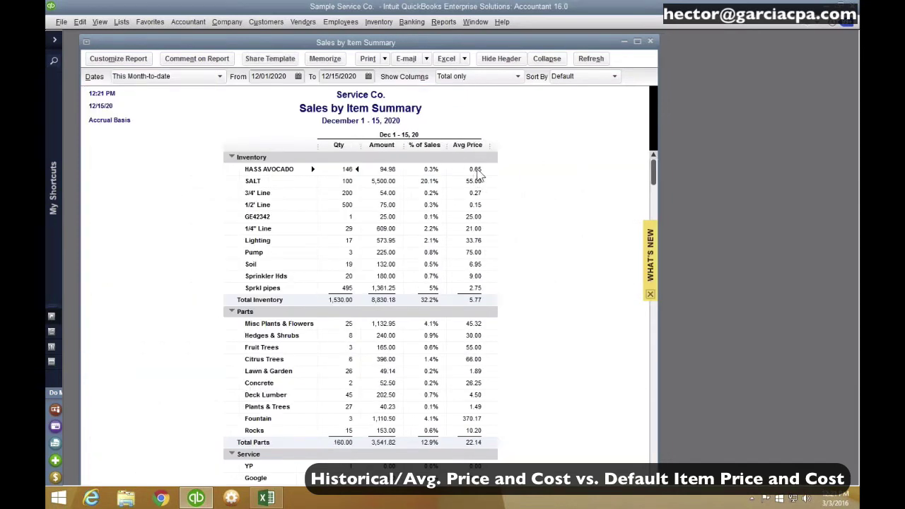
Step: Narrow the Sales by Item Summary window to fit its columns
double_click(476, 170)
left_click_drag(657, 90, 412, 90)
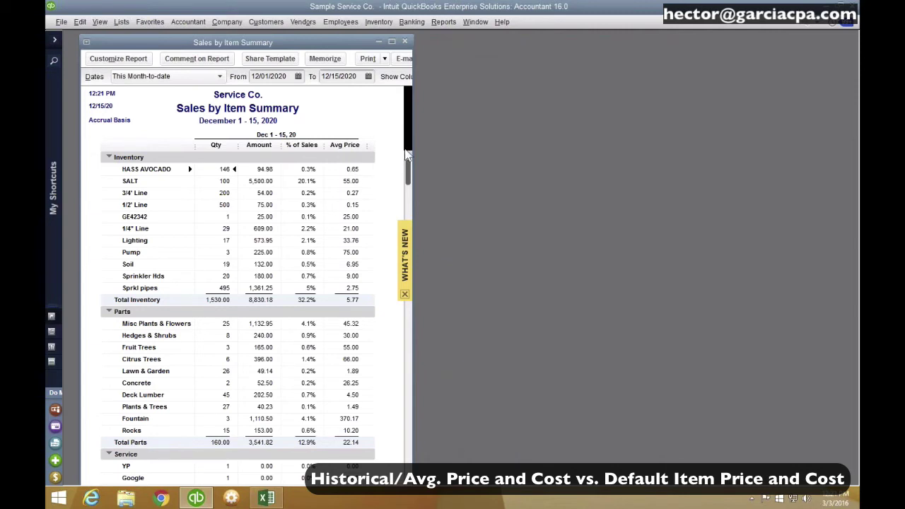
left_click_drag(412, 136, 389, 136)
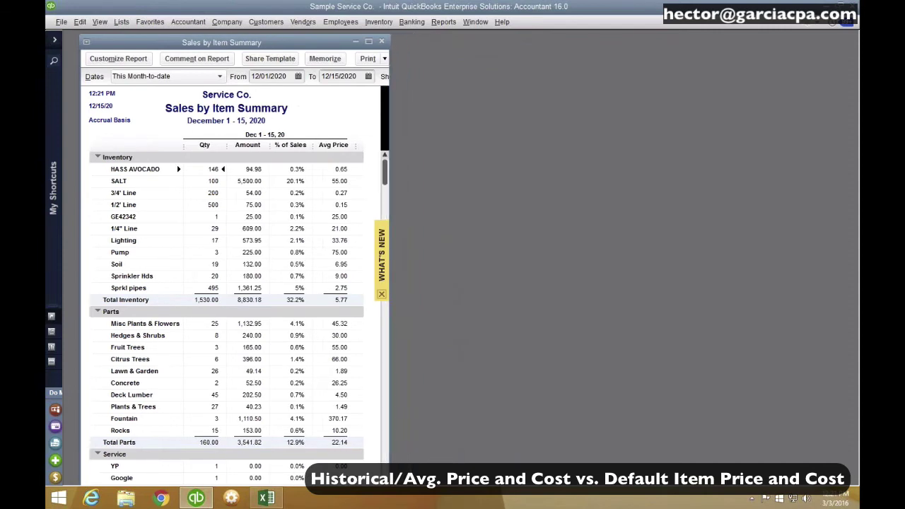
left_click(443, 22)
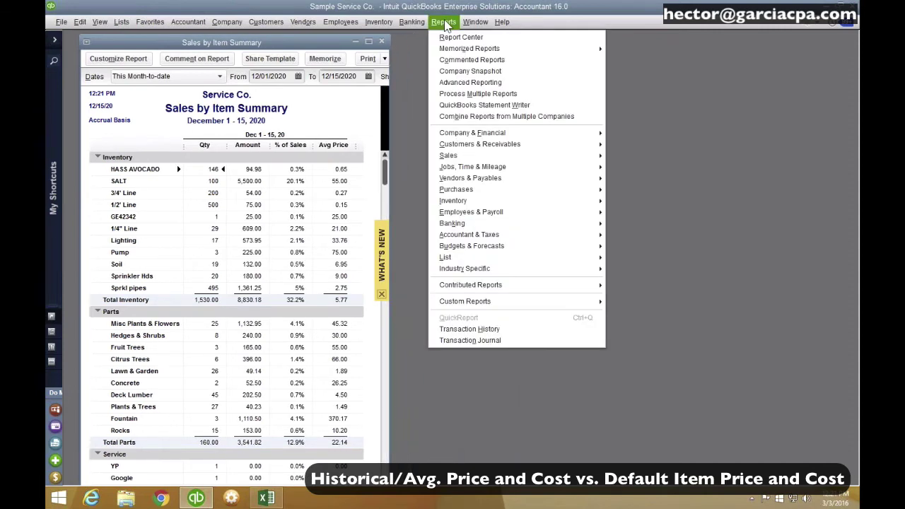
Step: Run the Item Price List, move it up and right, and open its report customization
mouse_move(478, 260)
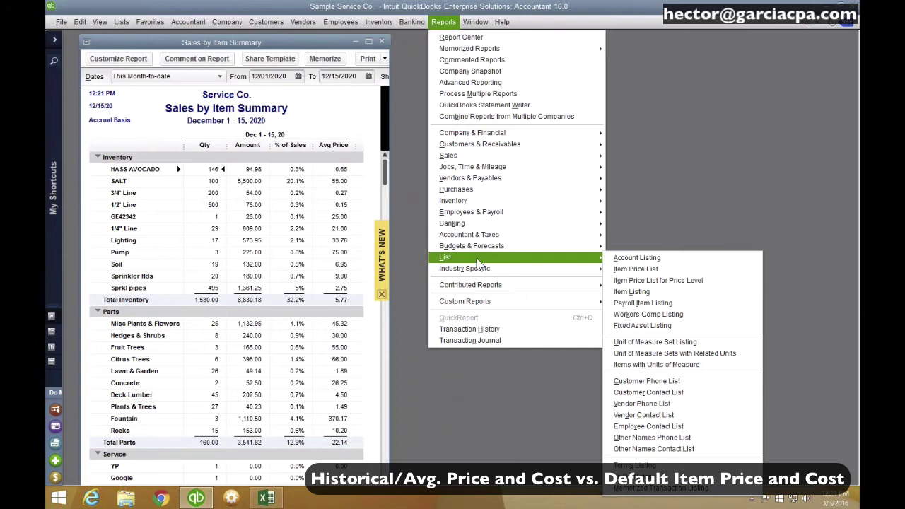
left_click(654, 270)
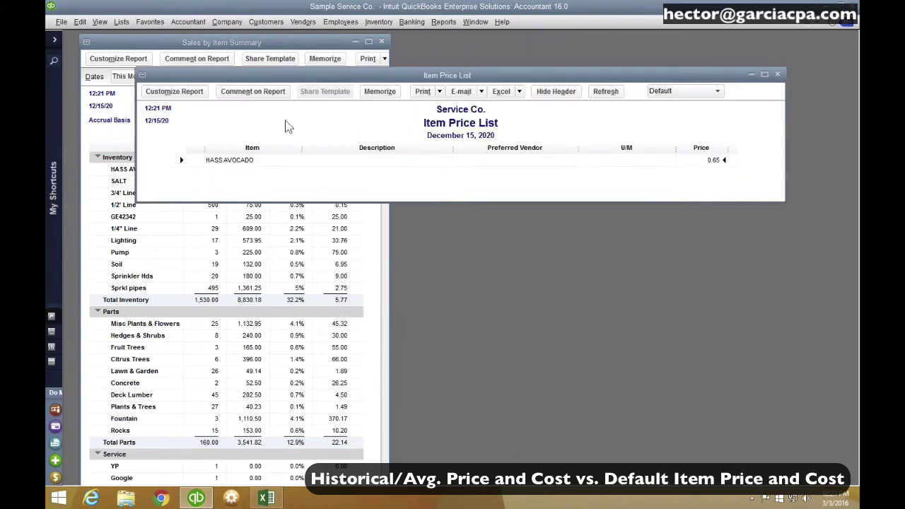
left_click_drag(194, 80, 327, 49)
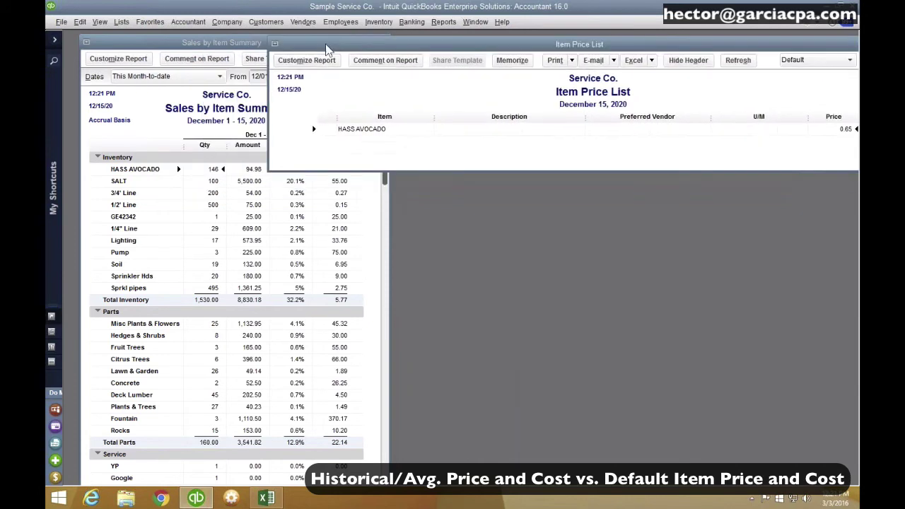
left_click(306, 60)
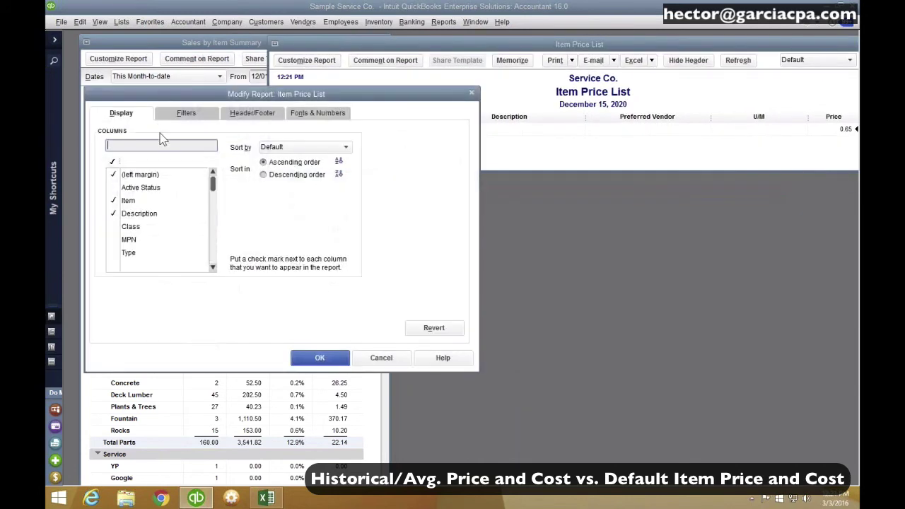
Step: Filter the Item Price List to include inactive items, then move it aside
left_click(142, 202)
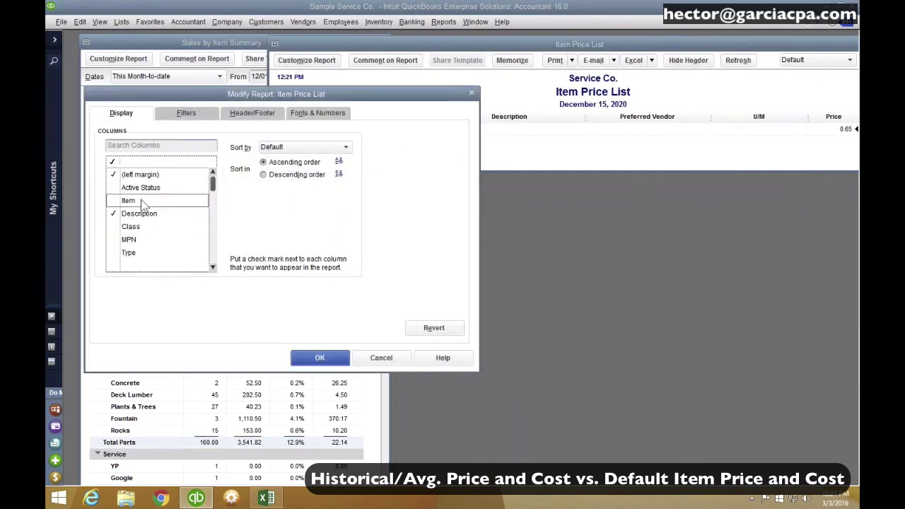
left_click(186, 113)
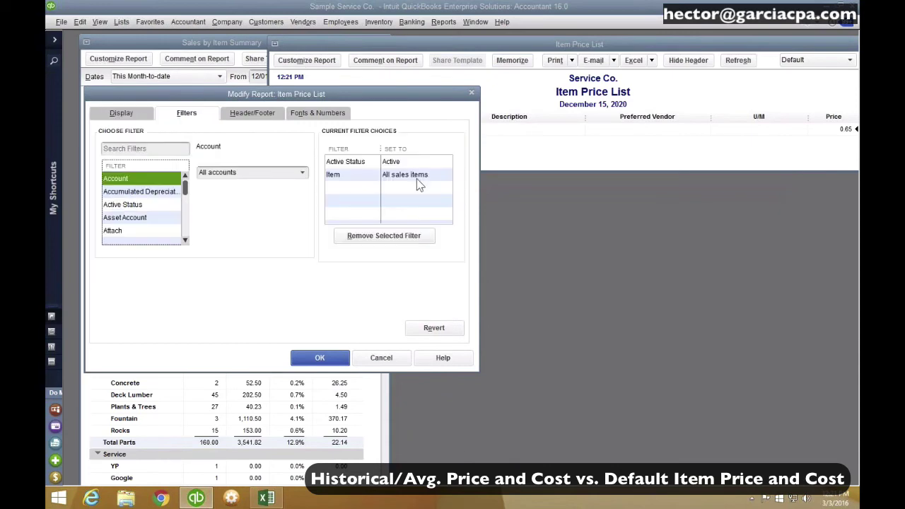
left_click(391, 162)
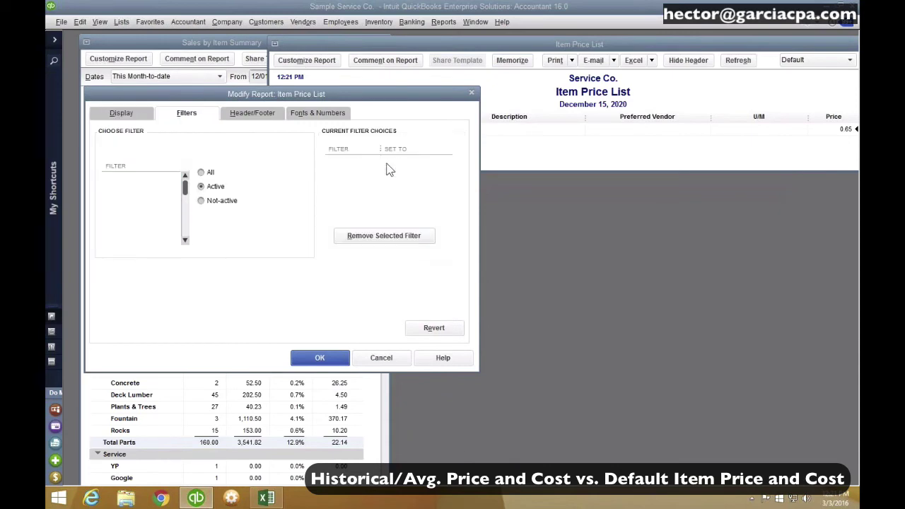
left_click(201, 172)
left_click(319, 358)
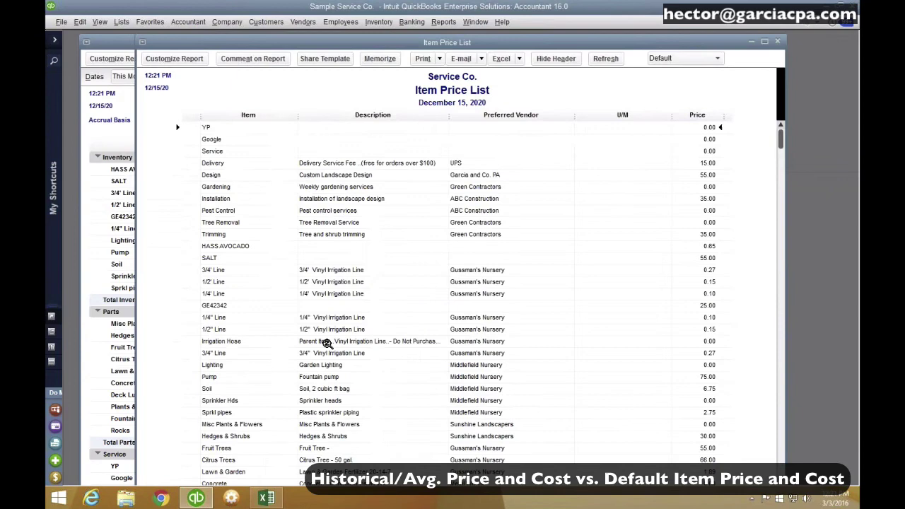
left_click_drag(249, 44, 459, 49)
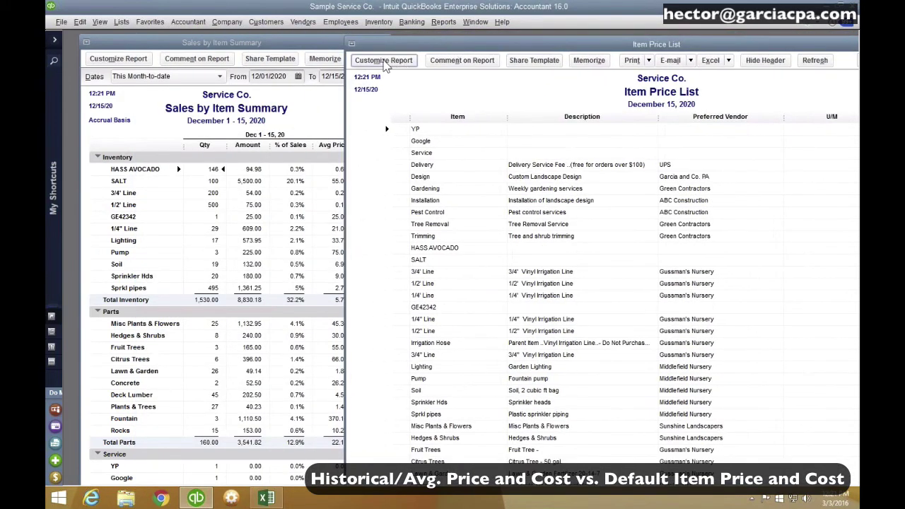
Step: Filter the Item Price List to show inventory items only
left_click(384, 61)
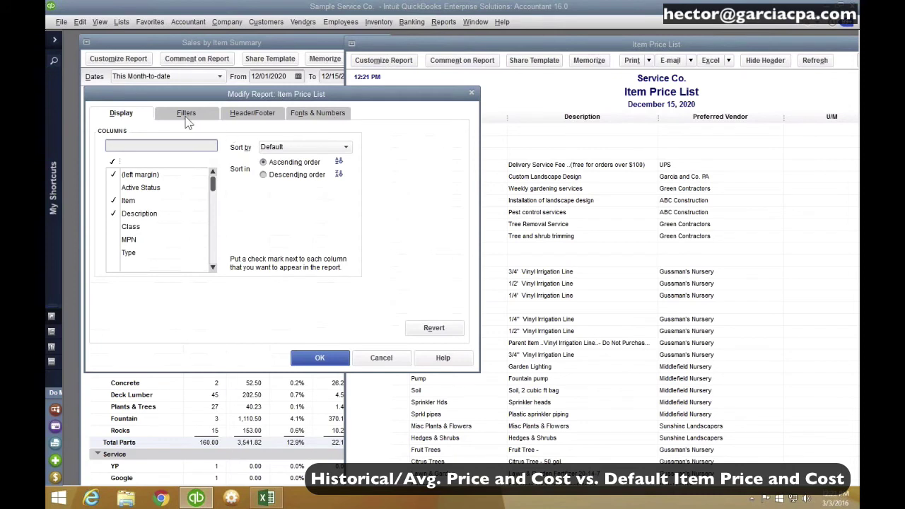
left_click(181, 117)
left_click(344, 161)
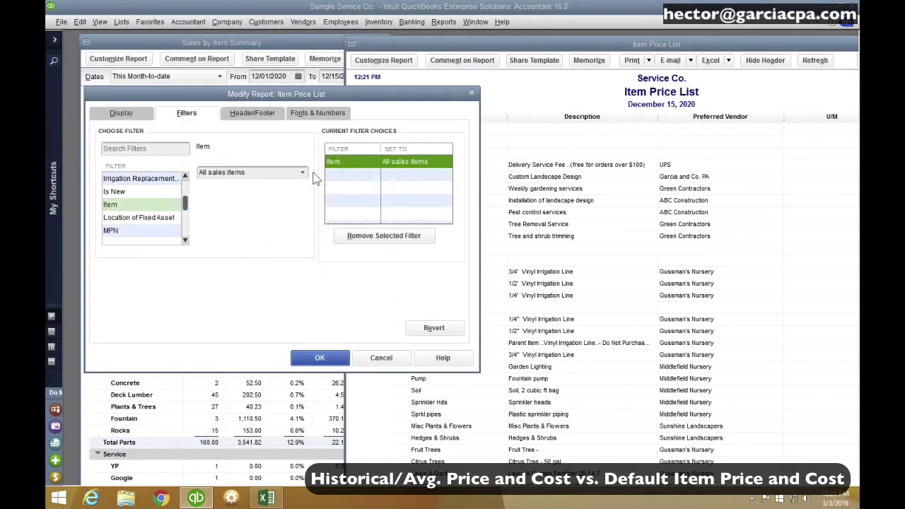
left_click(303, 173)
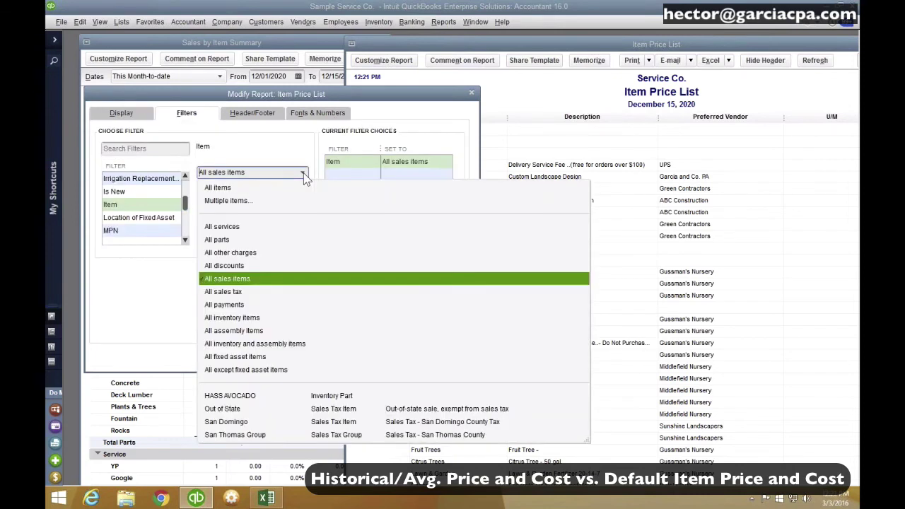
left_click(244, 318)
left_click(318, 357)
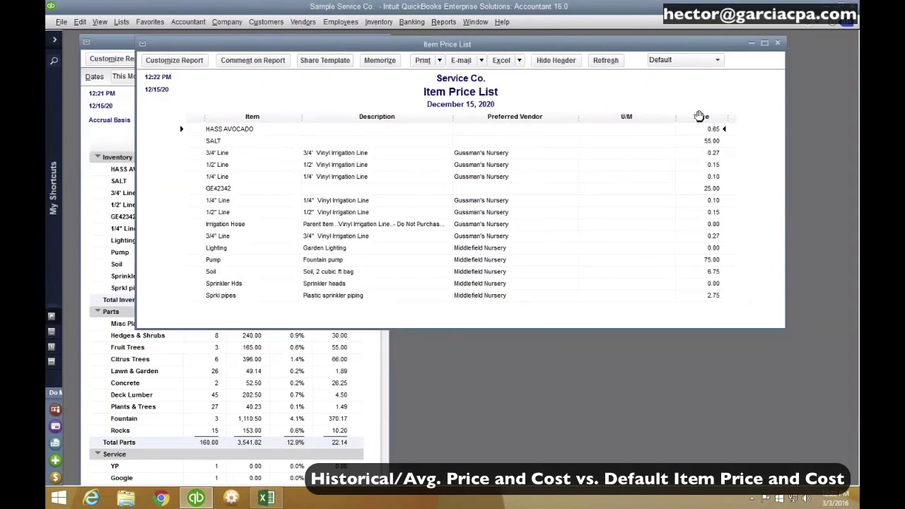
Step: Move the Price column to the front and shrink the price list beside the summary
left_click_drag(696, 117, 185, 118)
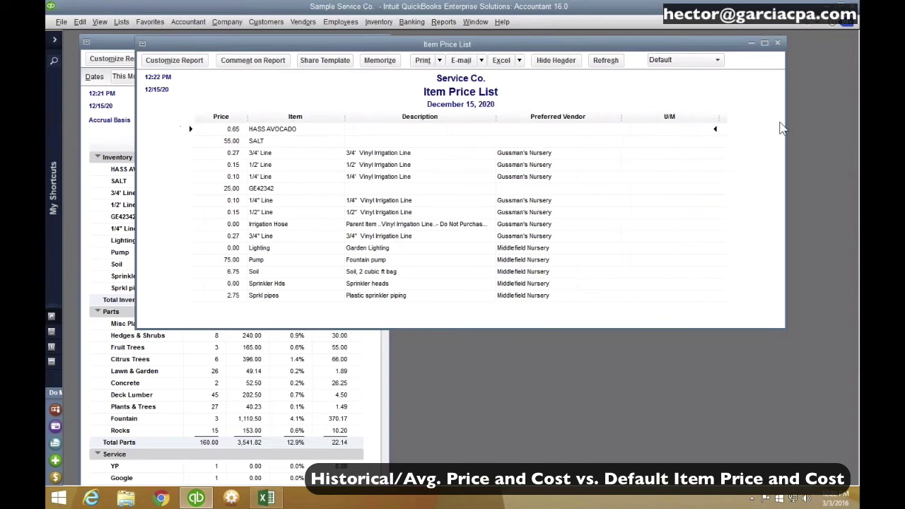
left_click_drag(783, 128, 292, 128)
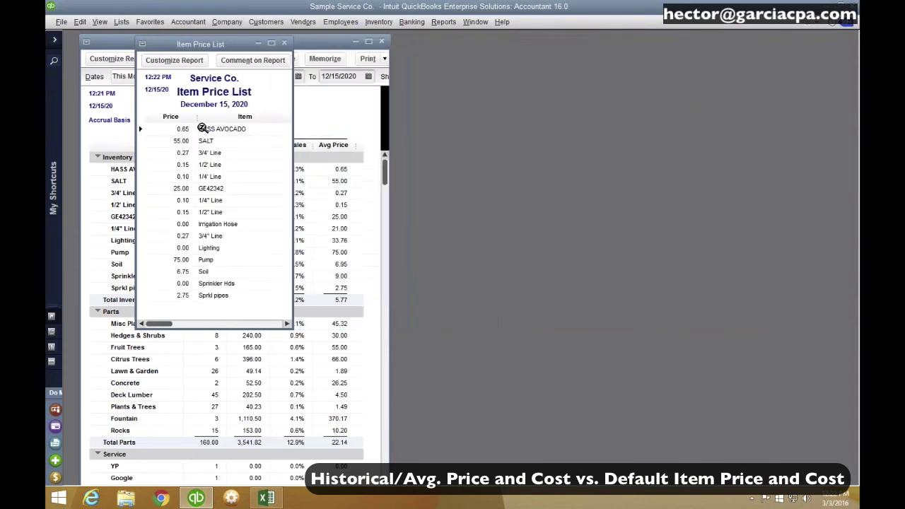
left_click_drag(197, 117, 177, 117)
left_click_drag(197, 43, 421, 81)
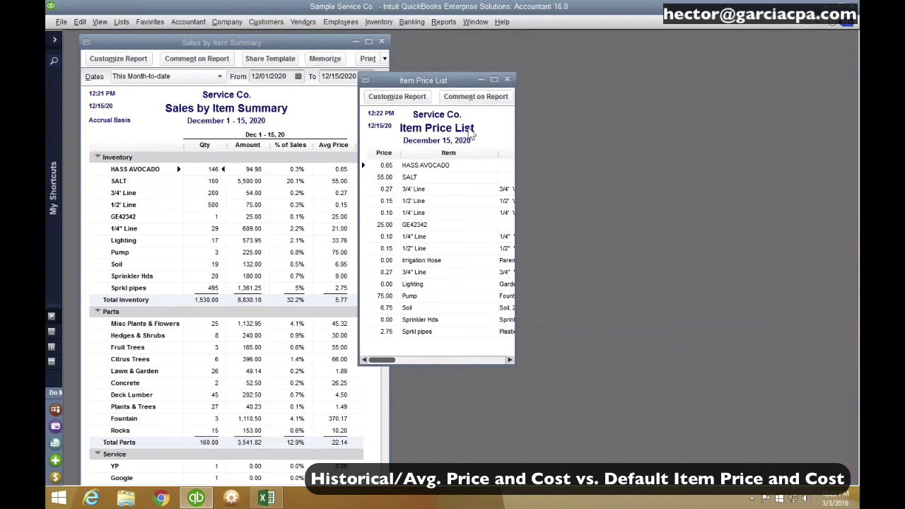
left_click_drag(397, 152, 394, 152)
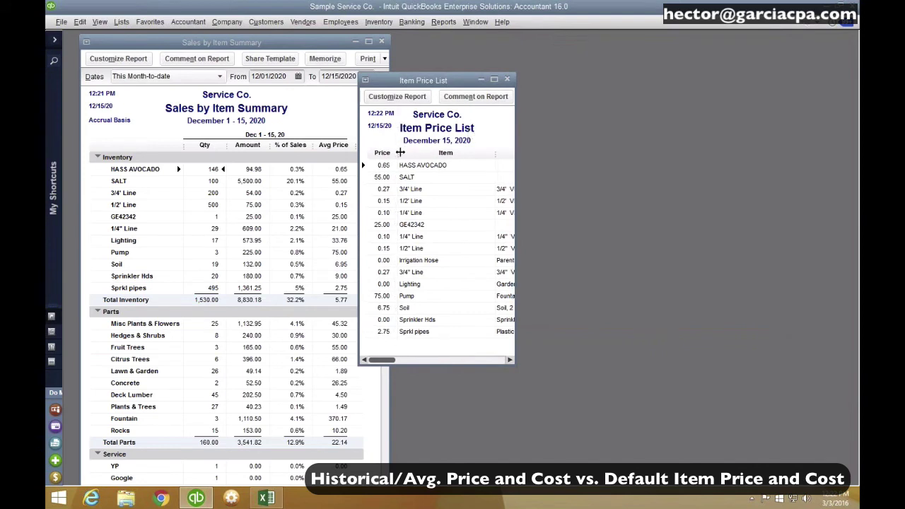
left_click_drag(463, 85, 469, 87)
Step: Compare the two reports, marking HASS AVOCADO's 0.65 row in the price list
left_click(343, 178)
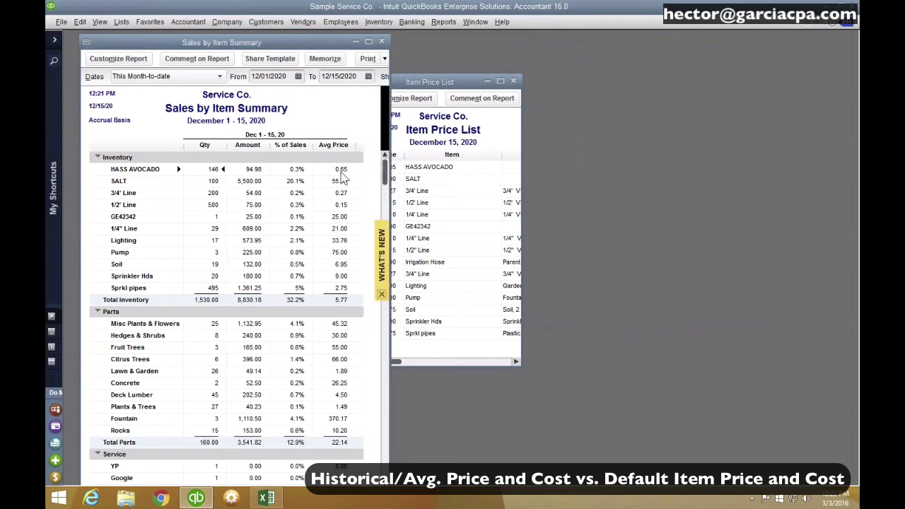
left_click(510, 136)
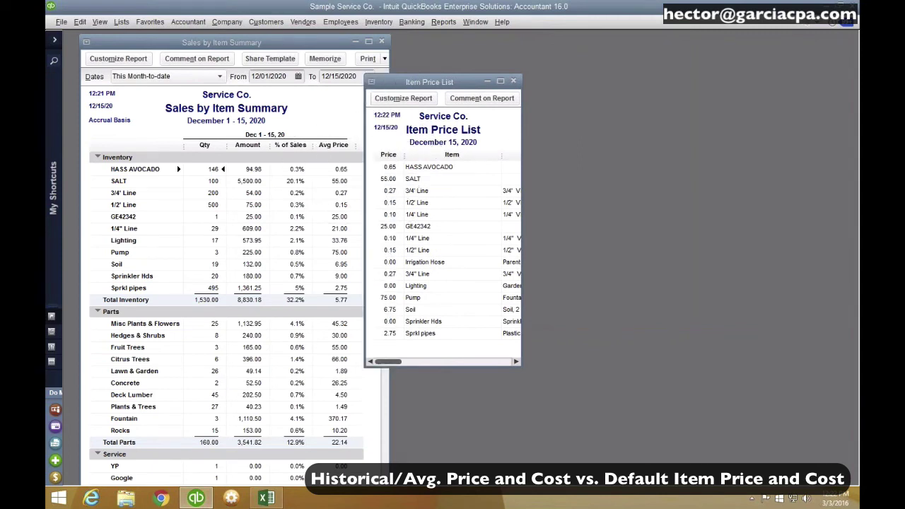
left_click(400, 170)
left_click(355, 191)
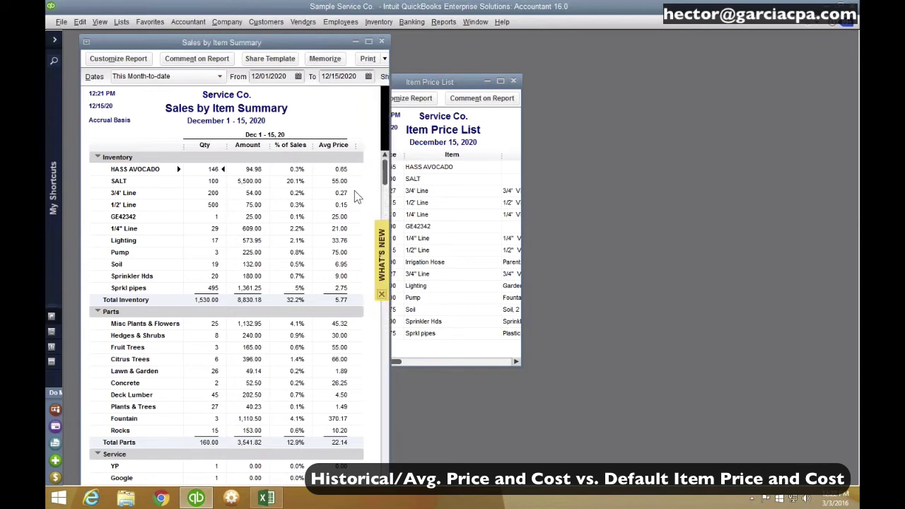
Step: Drill into HASS AVOCADO sales and reprice the first invoice to 0.62, recording the change
double_click(213, 169)
double_click(173, 170)
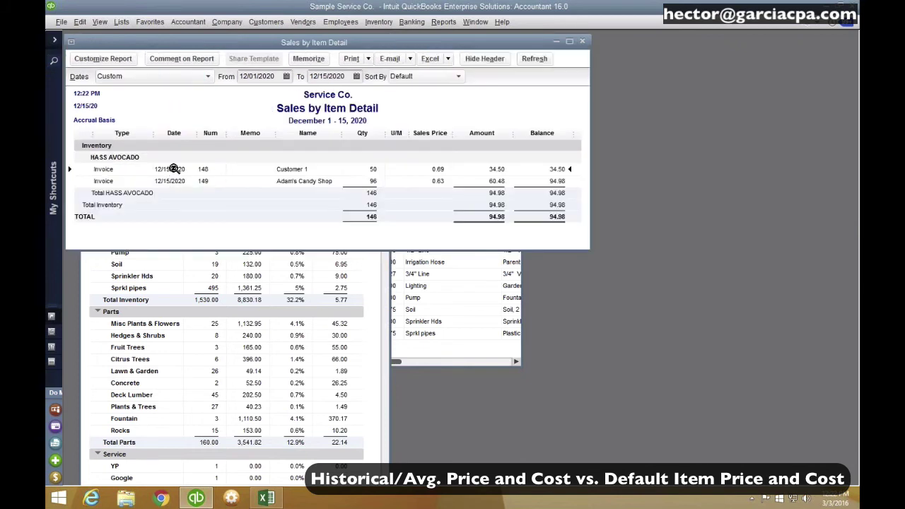
left_click(447, 248)
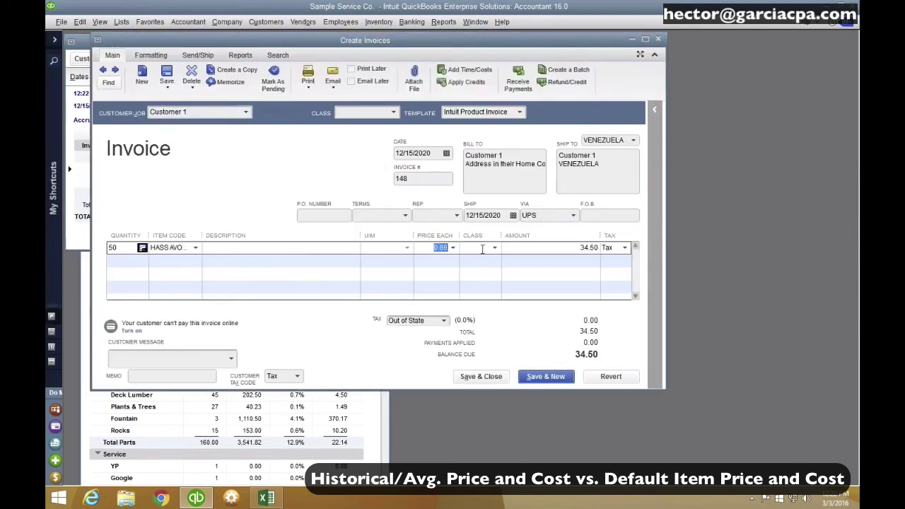
type(".62")
left_click(482, 379)
left_click(417, 164)
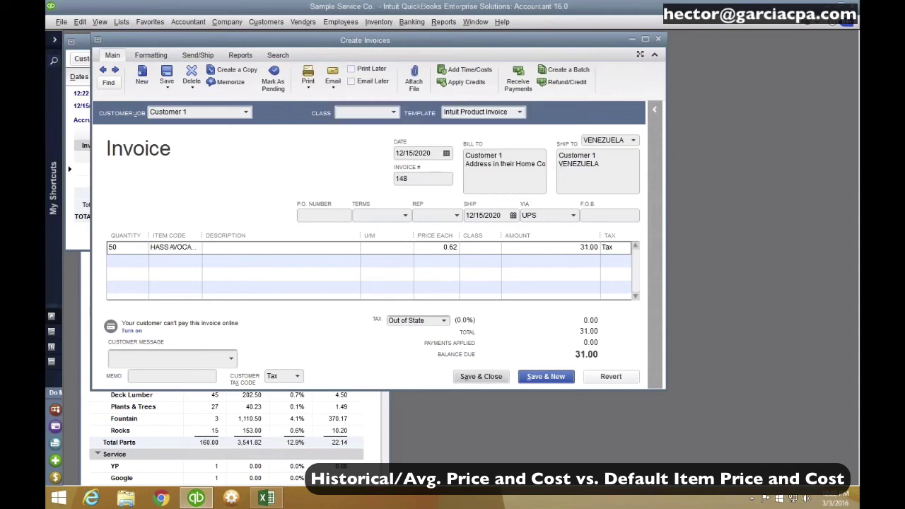
Step: Reprice the second HASS AVOCADO invoice to 0.59 and return to the summary and price list
double_click(163, 182)
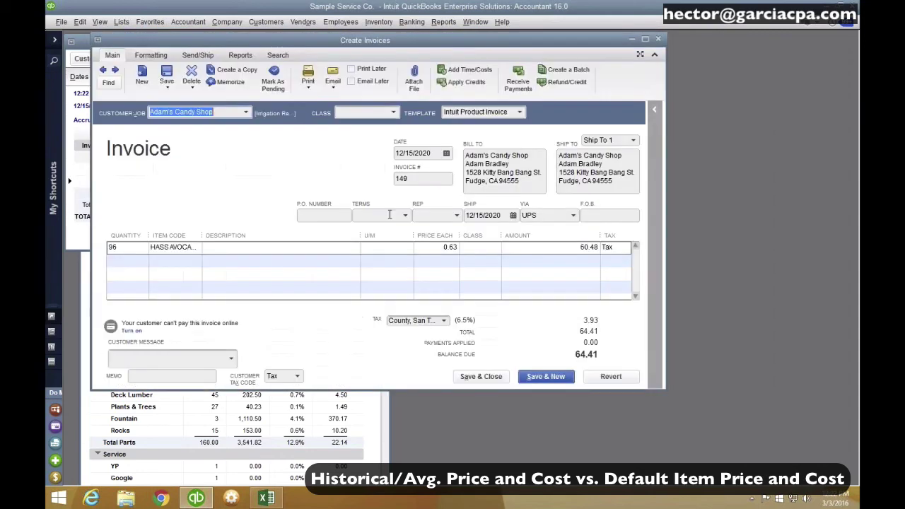
key("BackSpace")
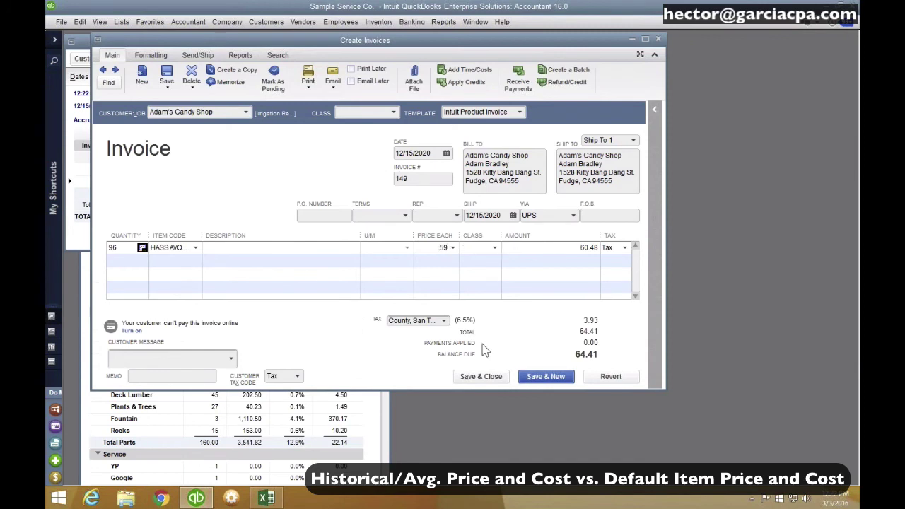
left_click(470, 376)
left_click(402, 160)
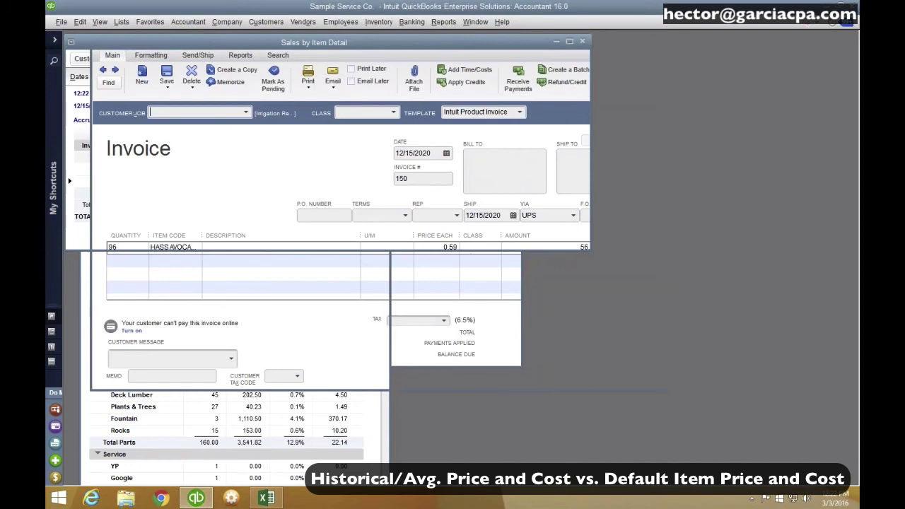
left_click(582, 41)
left_click_drag(430, 82, 424, 84)
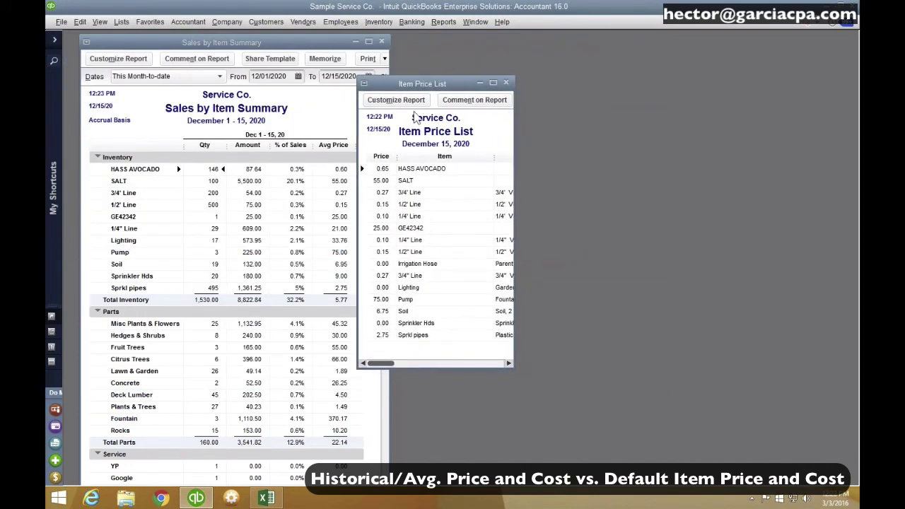
Step: Point out HASS AVOCADO's 0.65 default price, move the price list right, and widen the summary
left_click(382, 170)
left_click(341, 172)
left_click(405, 148)
left_click_drag(438, 83, 641, 82)
left_click_drag(391, 122, 535, 121)
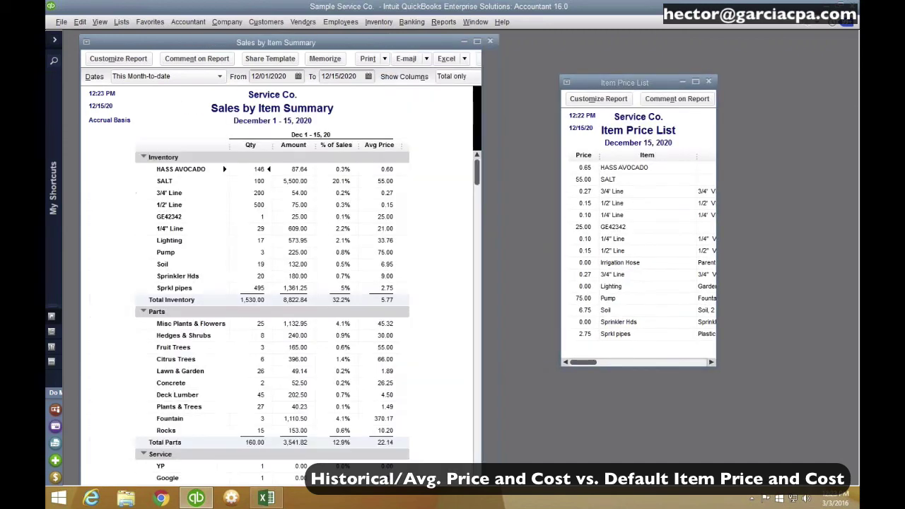
Step: Turn on COGS and Avg COGS subcolumns, showing HASS AVOCADO at 79.05 and 0.54
left_click(120, 59)
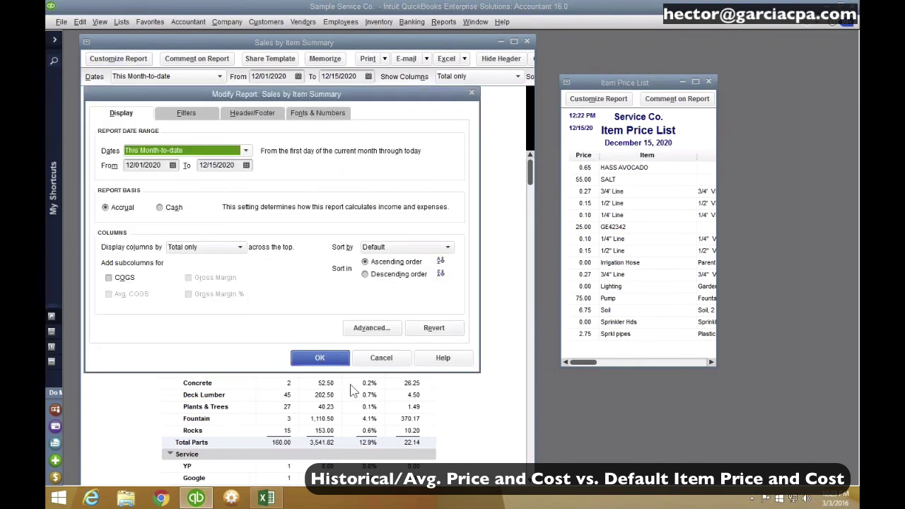
left_click(118, 280)
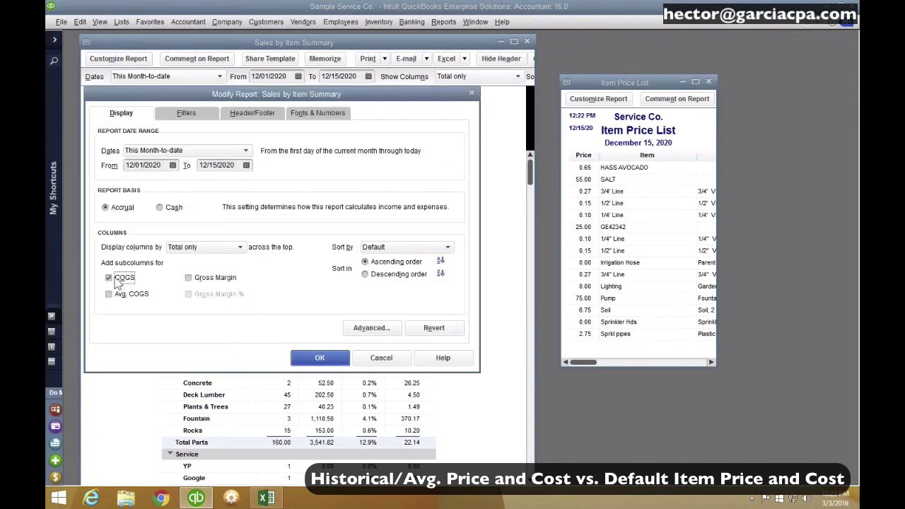
left_click(119, 297)
left_click(320, 357)
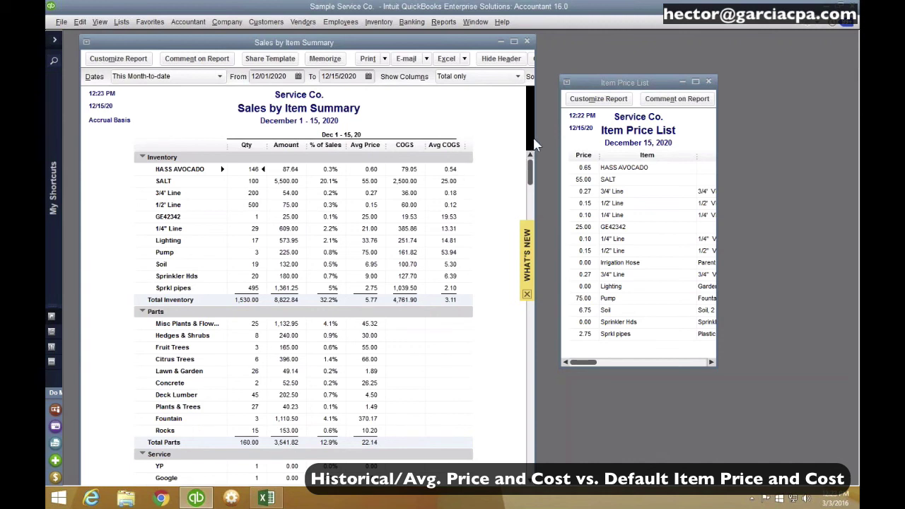
Step: Rearrange the two report windows and add a Cost column to the Item Price List
left_click_drag(537, 139, 456, 139)
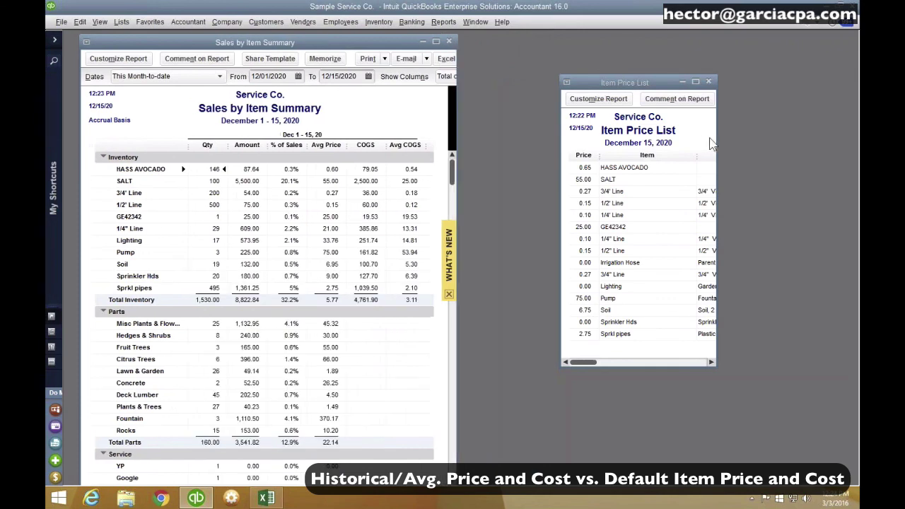
left_click_drag(716, 142, 854, 141)
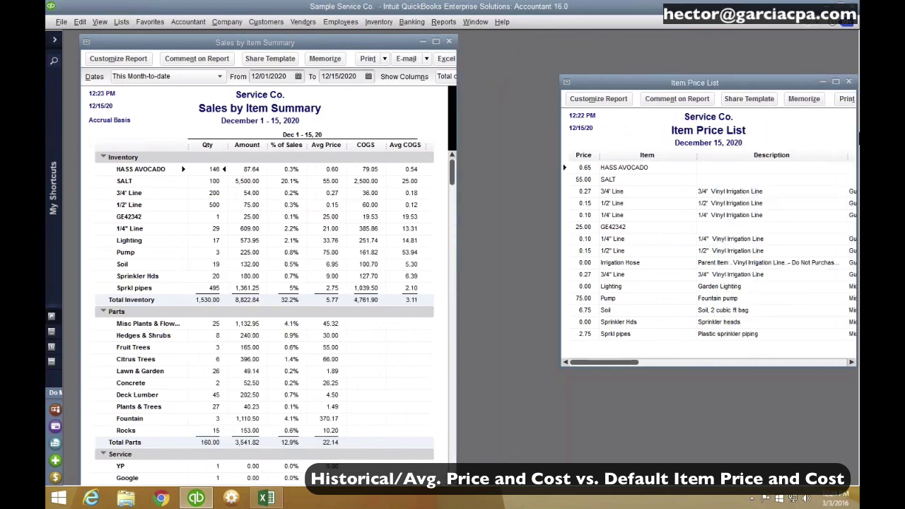
left_click_drag(713, 86, 639, 62)
left_click(516, 76)
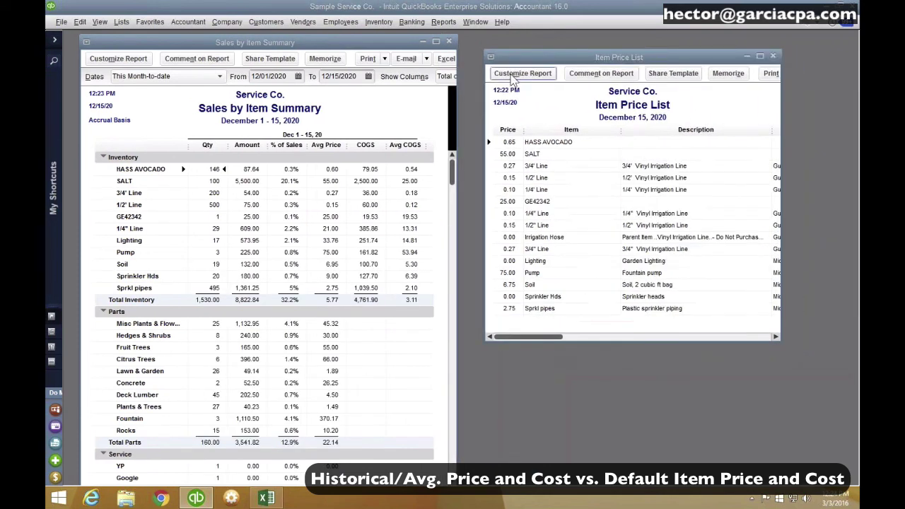
type("cos")
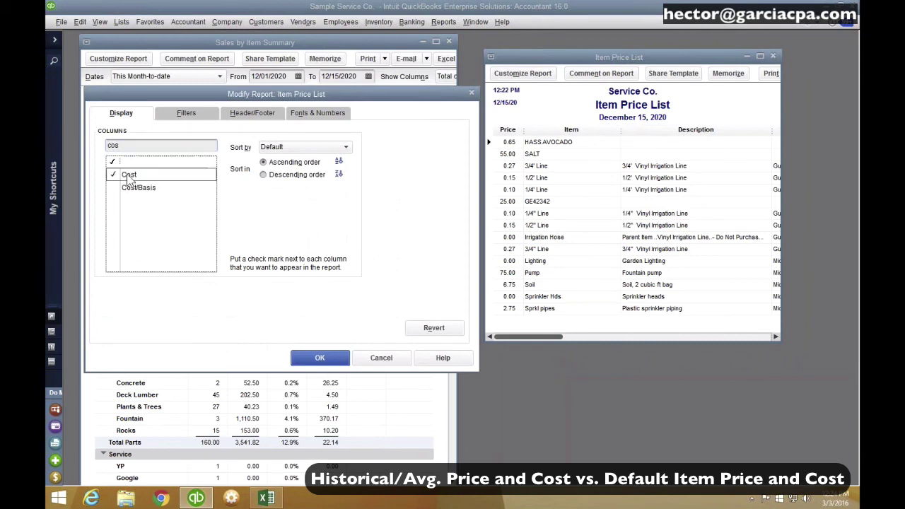
left_click(319, 358)
left_click_drag(555, 344, 774, 333)
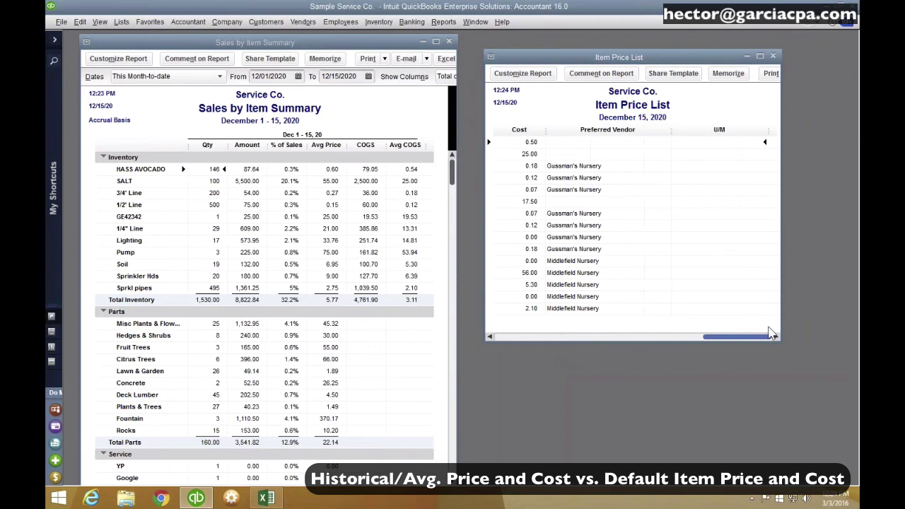
Step: Move the Cost column ahead of Price and dock the price list beside the summary
left_click(760, 56)
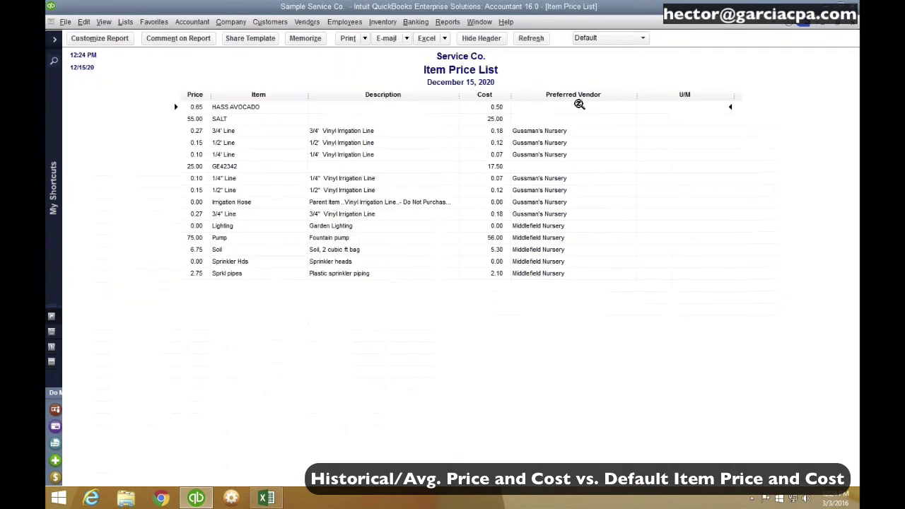
left_click_drag(502, 97, 210, 95)
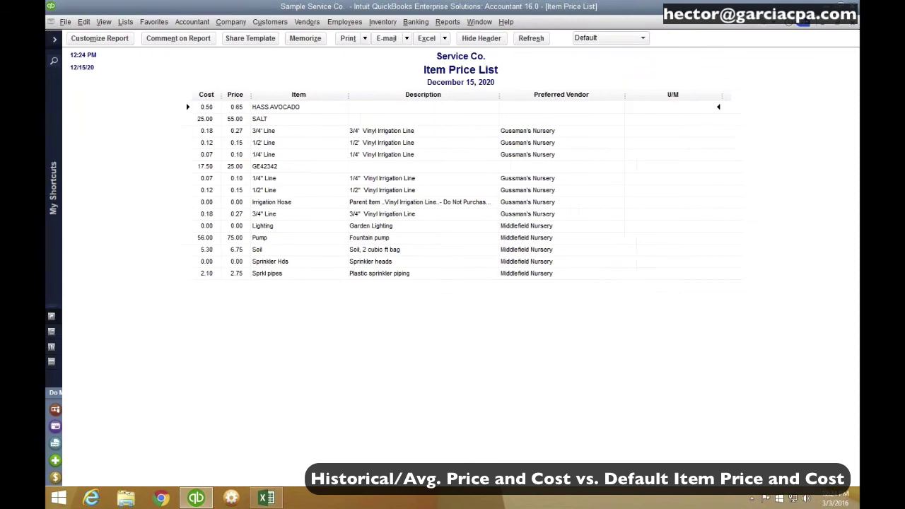
left_click(843, 22)
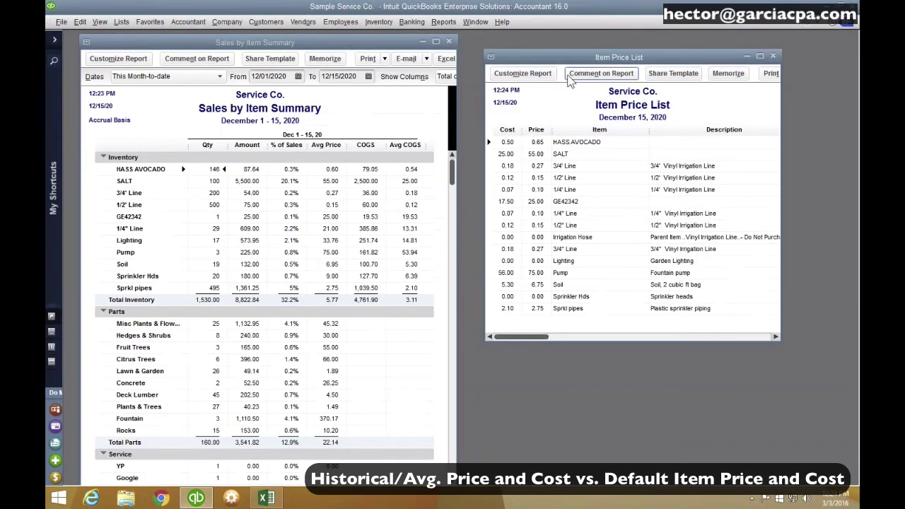
left_click_drag(554, 56, 493, 83)
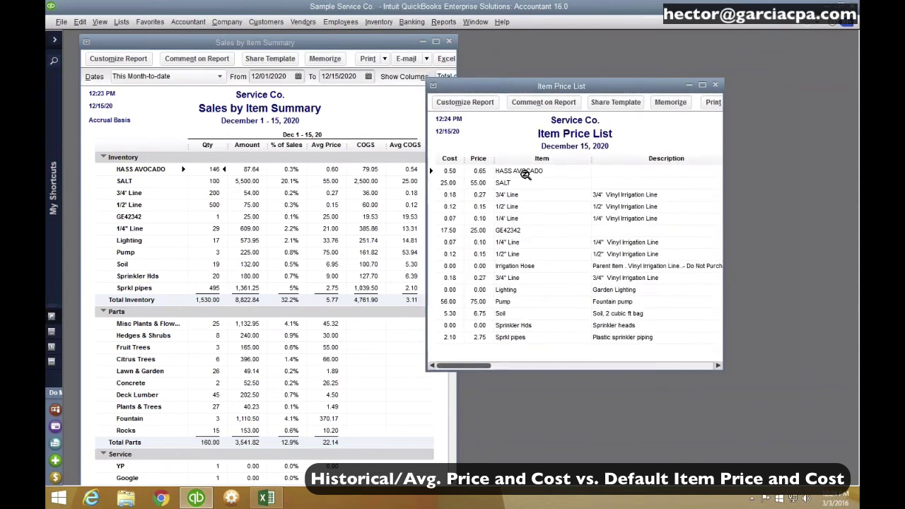